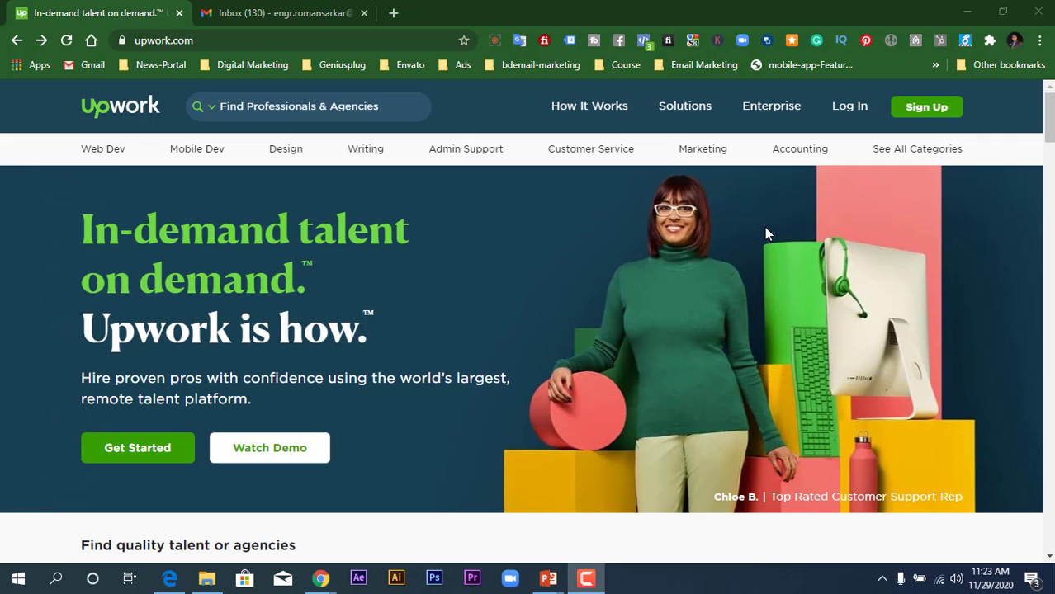
- Try to create a new Upwork account with the first Google account; its email is already in use
{"action": "left_click", "coordinate": [928, 115]}
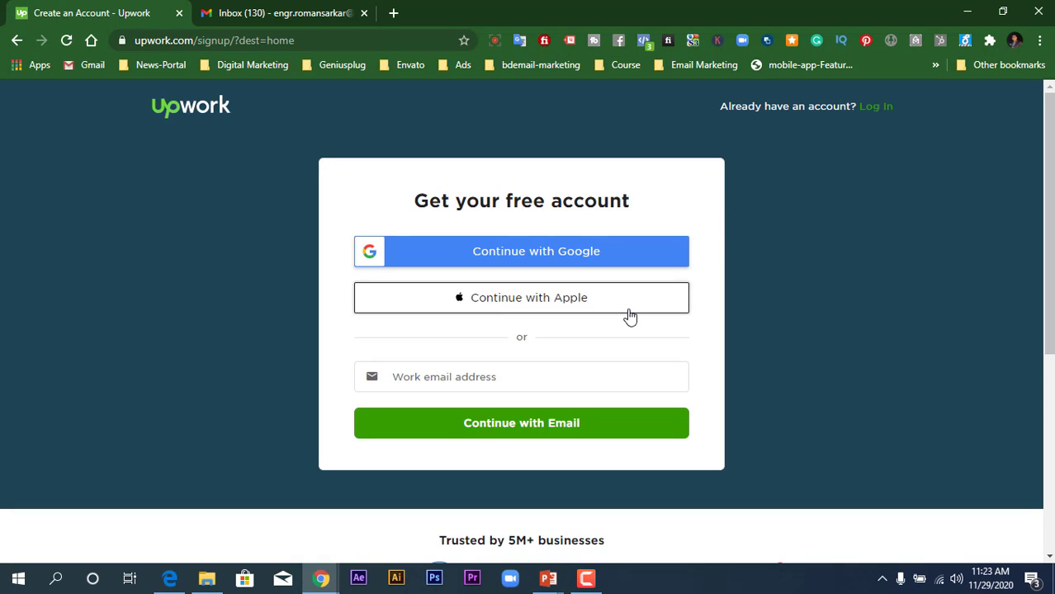
{"action": "left_click", "coordinate": [511, 374]}
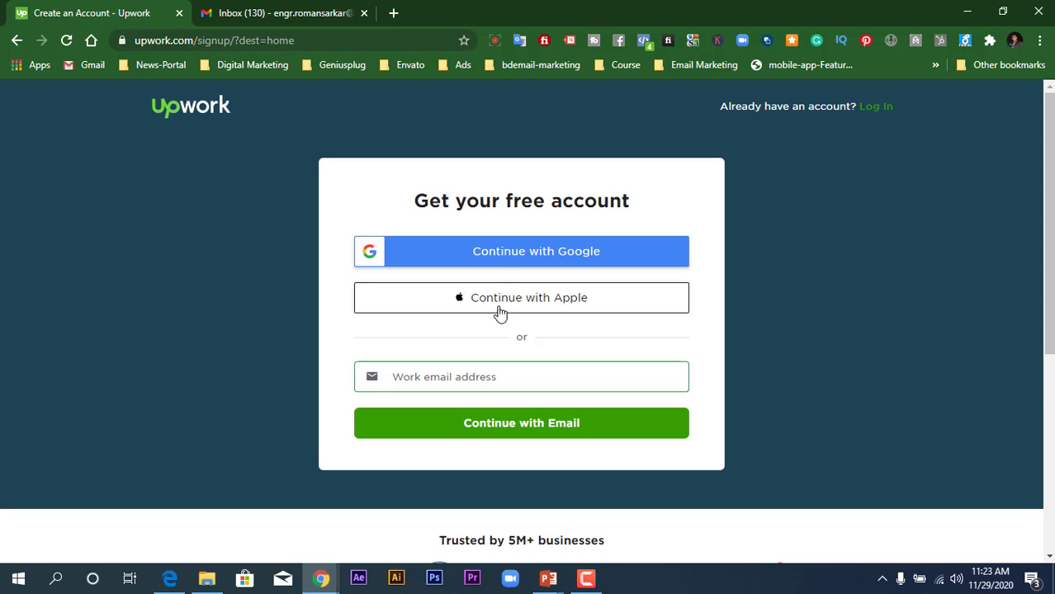
{"action": "left_click", "coordinate": [503, 258]}
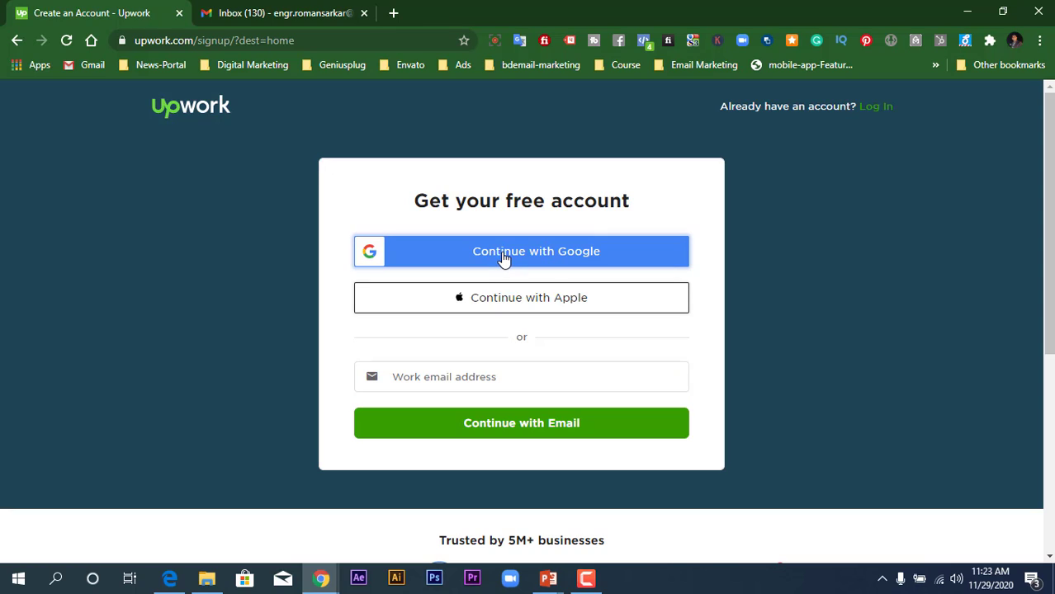
{"action": "left_click", "coordinate": [442, 377]}
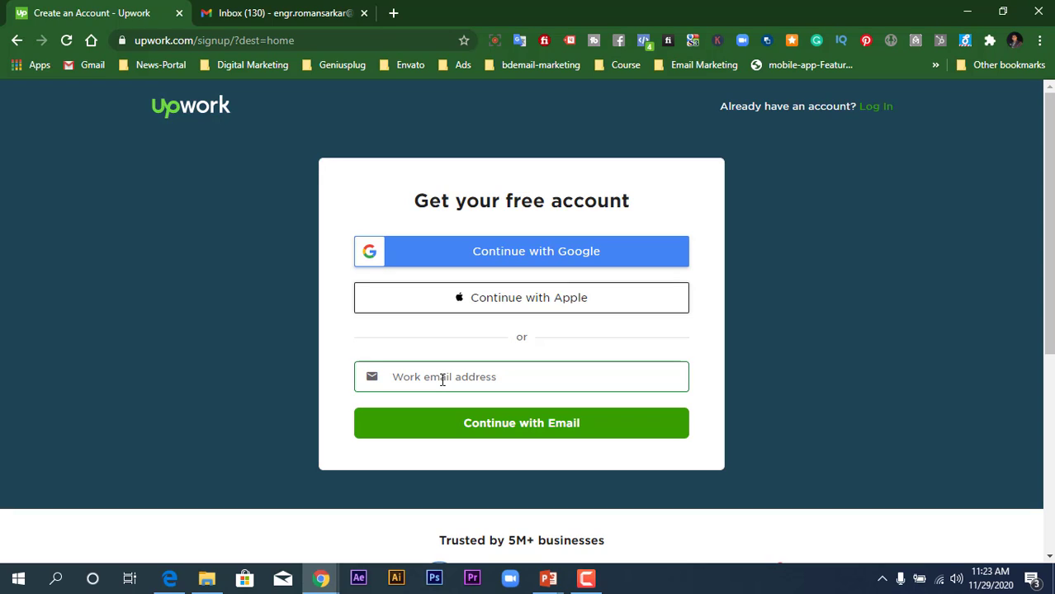
{"action": "left_click", "coordinate": [591, 253]}
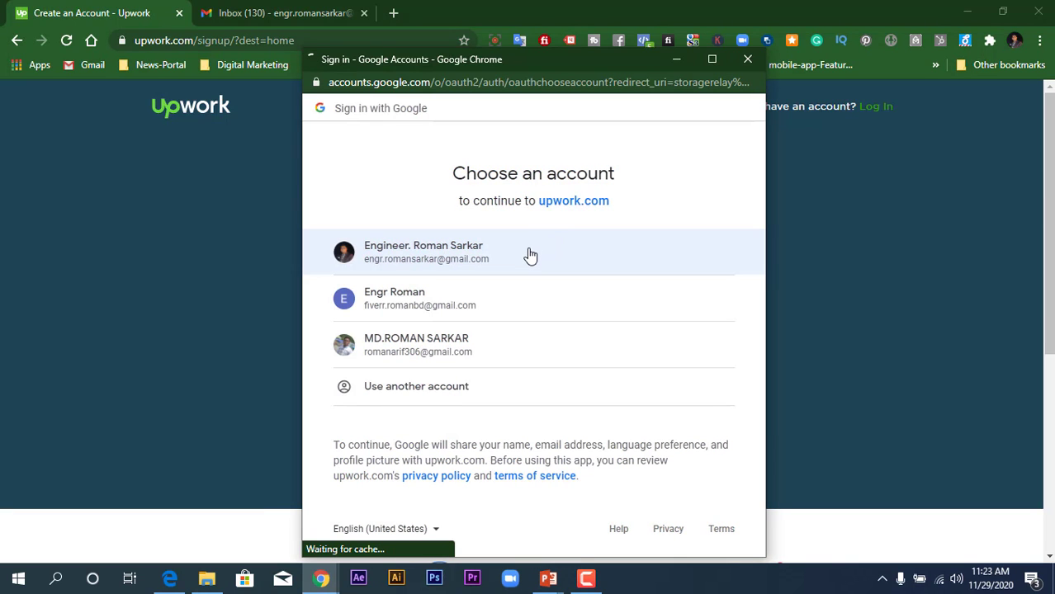
{"action": "left_click", "coordinate": [529, 256]}
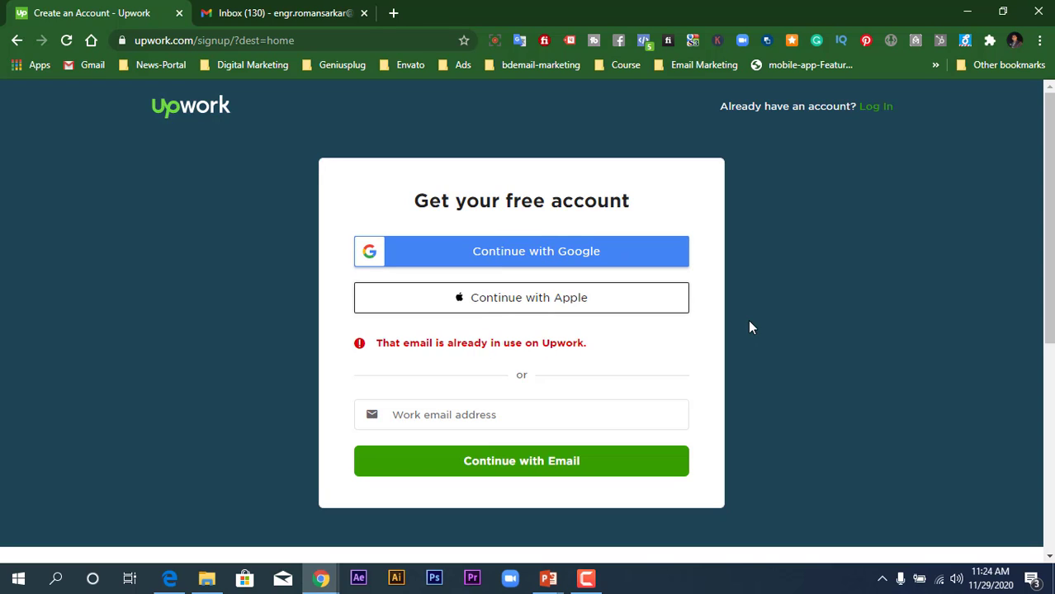
- Log in to Upwork with the first listed Google account
{"action": "left_click", "coordinate": [870, 114]}
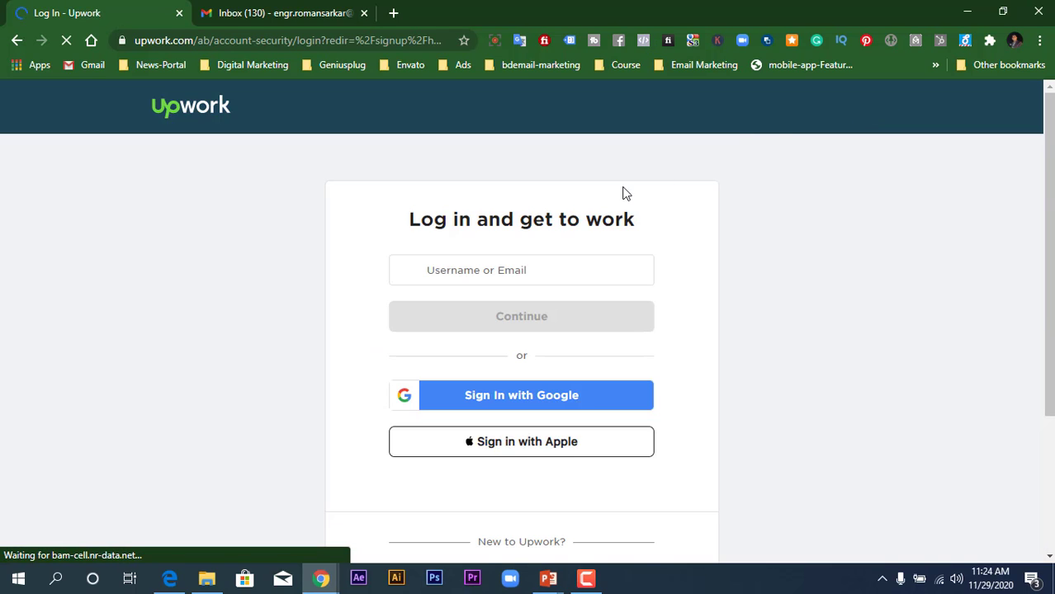
{"action": "left_click", "coordinate": [471, 272]}
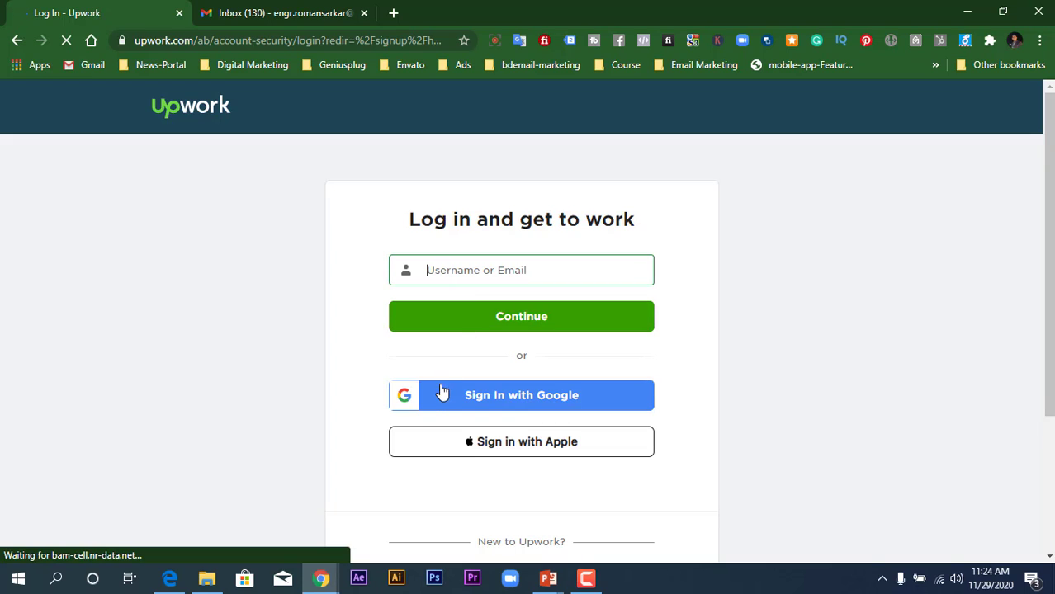
{"action": "left_click", "coordinate": [512, 404]}
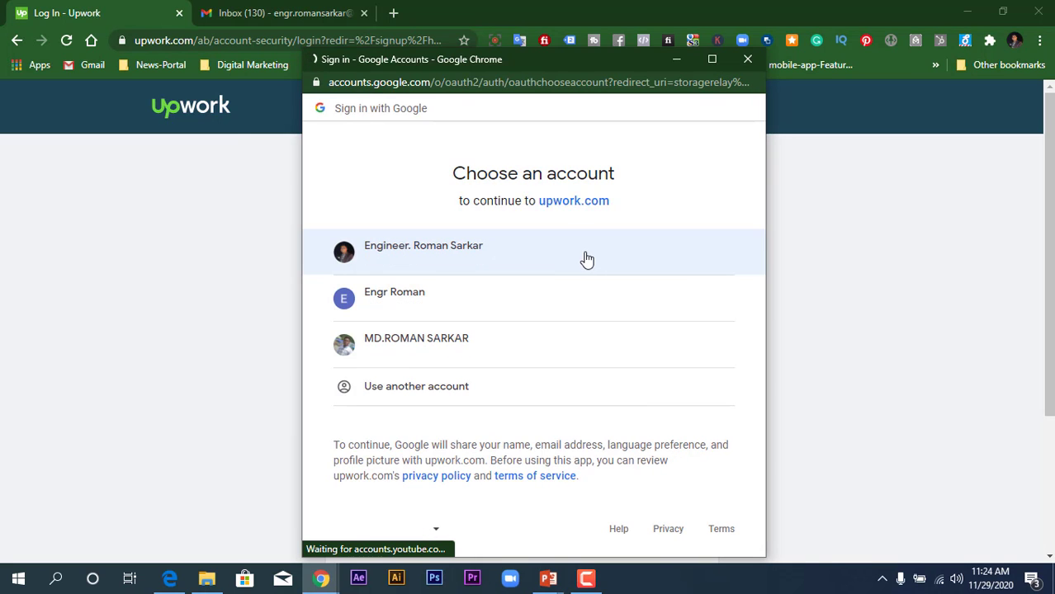
{"action": "left_click", "coordinate": [568, 264]}
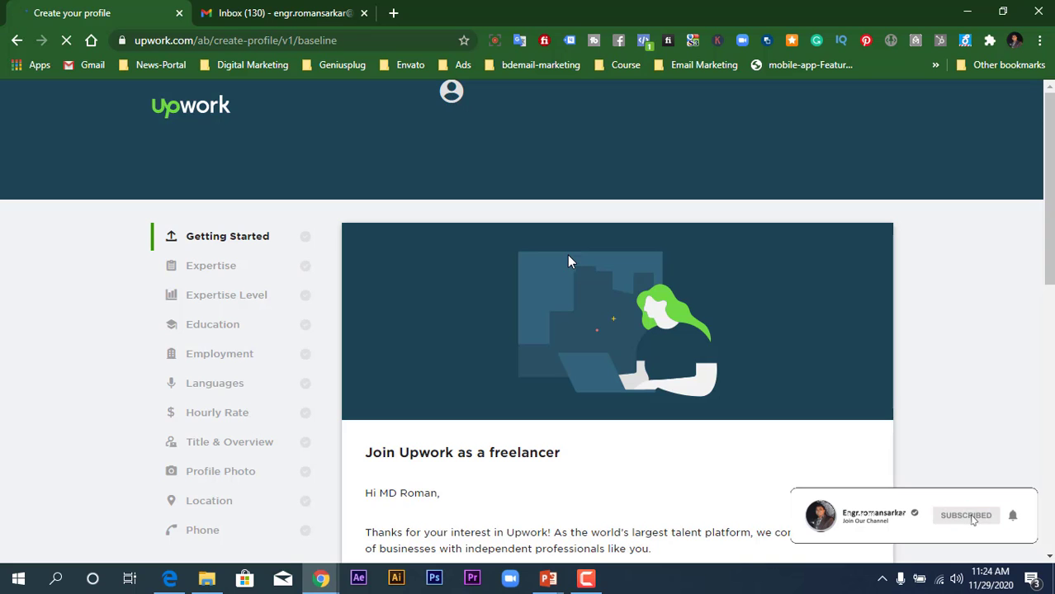
- Continue past the Join Upwork welcome card and start the freelancer profile
{"action": "scroll", "coordinate": [567, 258], "scroll_direction": "down", "scroll_amount": 3}
{"action": "scroll", "coordinate": [565, 256], "scroll_direction": "up", "scroll_amount": 4}
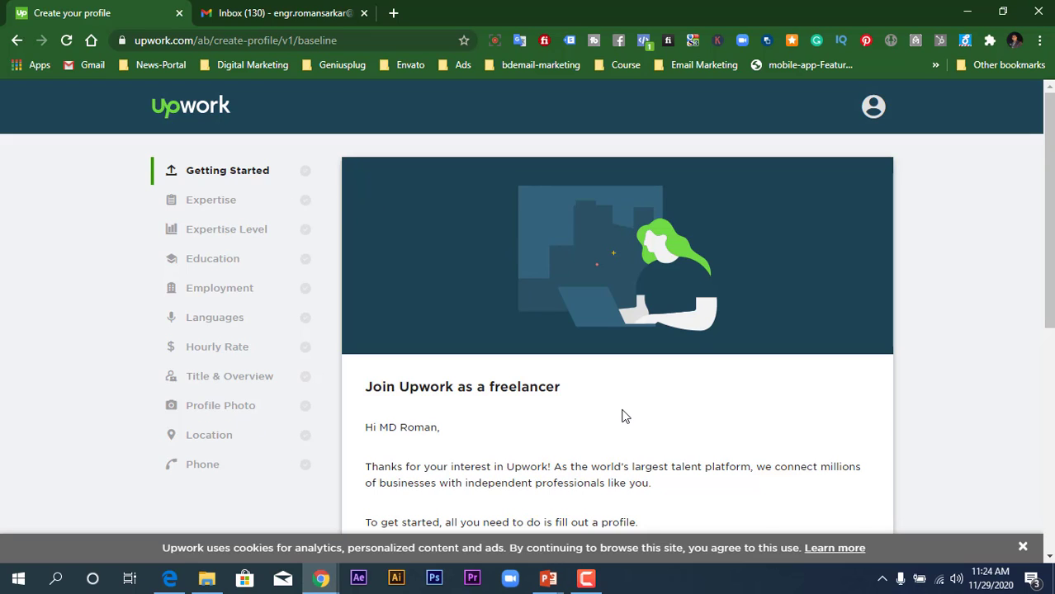
{"action": "scroll", "coordinate": [625, 416], "scroll_direction": "down", "scroll_amount": 1}
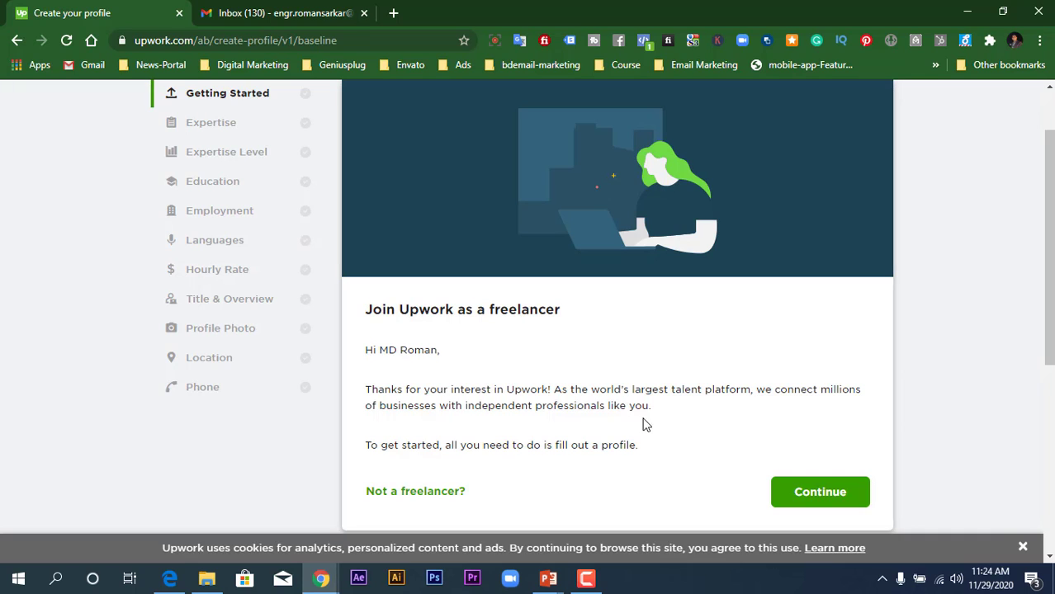
{"action": "left_click", "coordinate": [819, 493]}
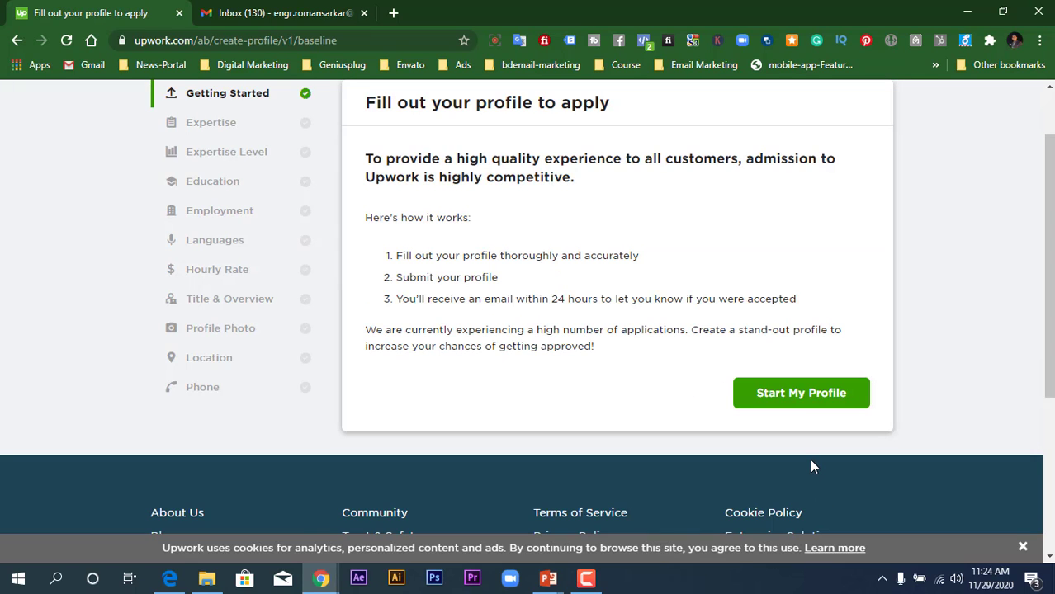
{"action": "scroll", "coordinate": [811, 468], "scroll_direction": "up", "scroll_amount": 1}
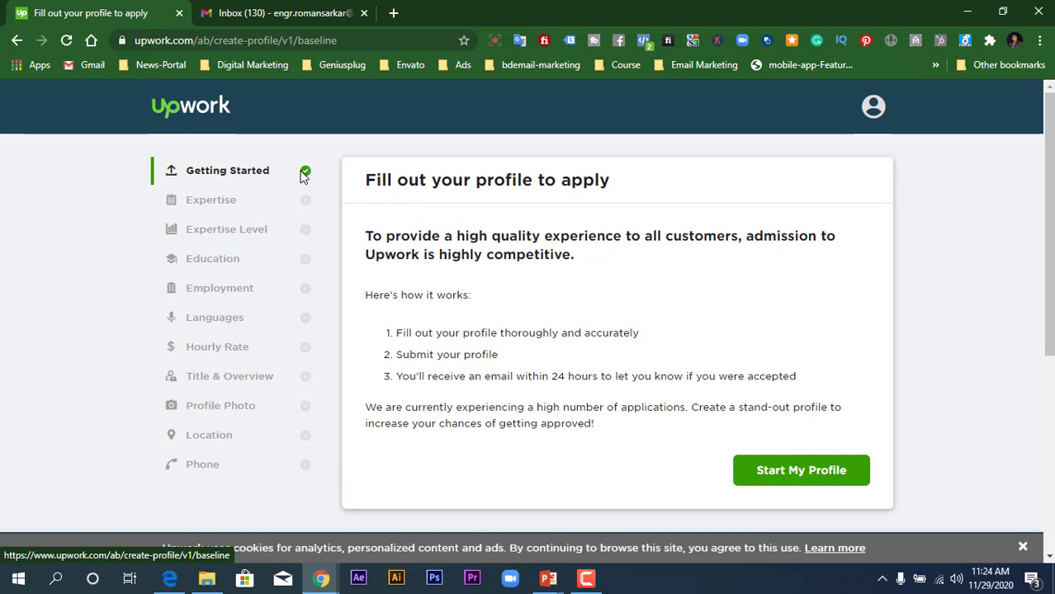
{"action": "left_click", "coordinate": [782, 476]}
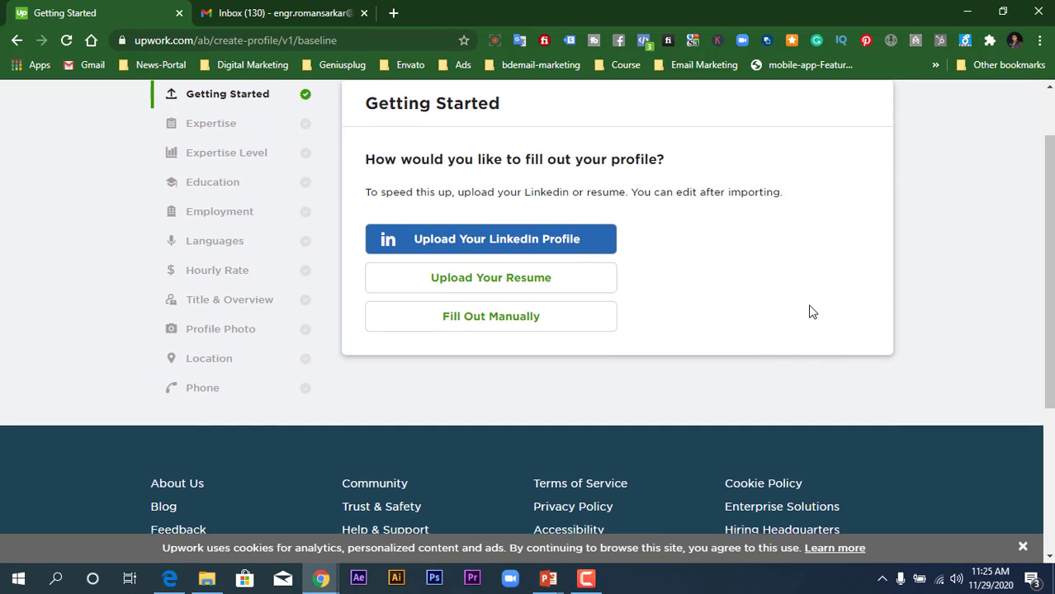
{"action": "scroll", "coordinate": [813, 312], "scroll_direction": "up", "scroll_amount": 1}
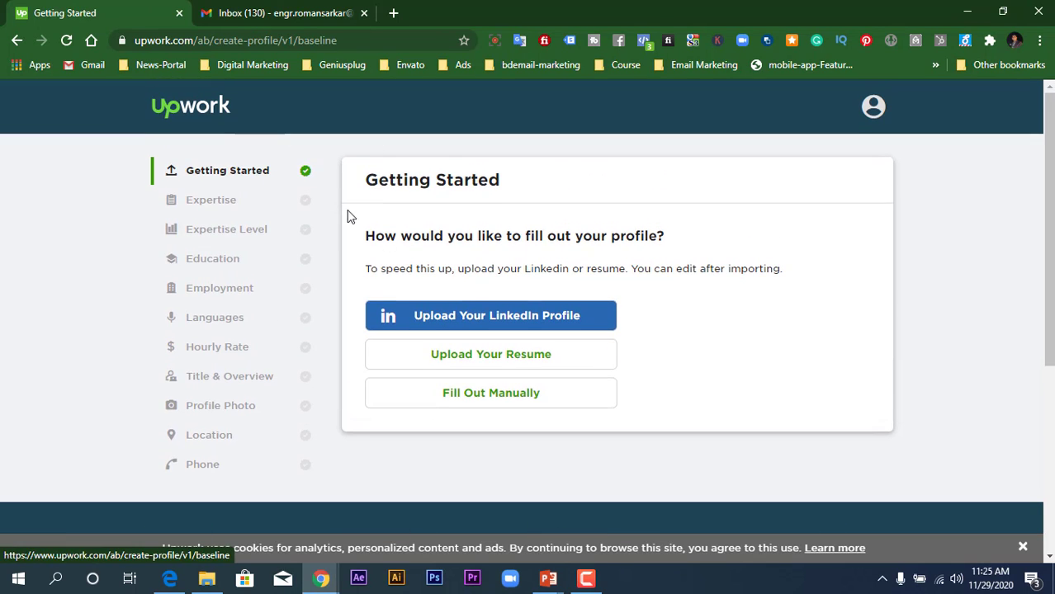
- Choose the LinkedIn import option and open the LinkedIn profile in a new tab
{"action": "left_click", "coordinate": [558, 321]}
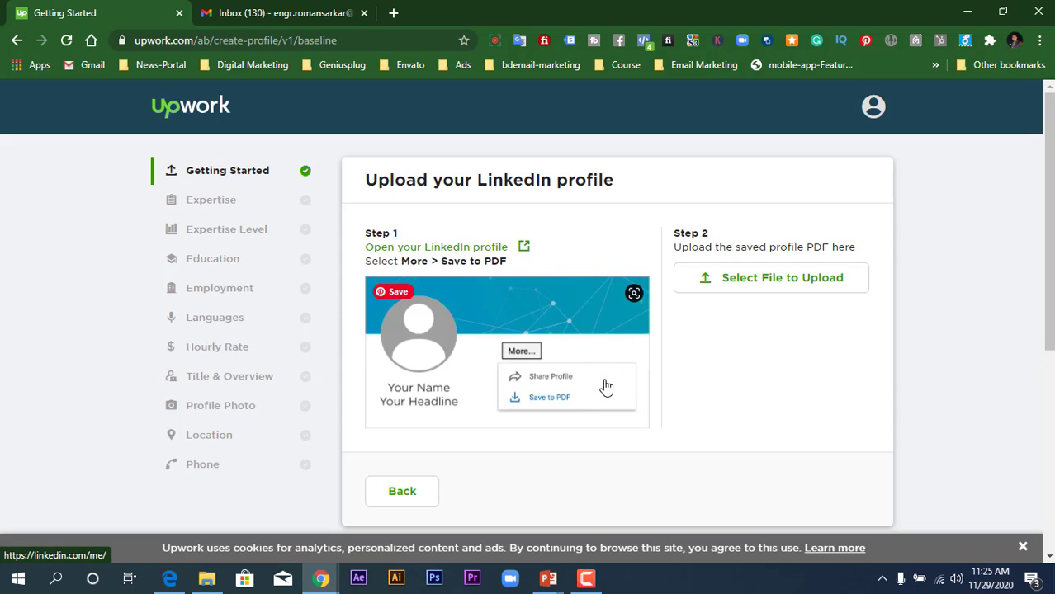
{"action": "left_click", "coordinate": [551, 386]}
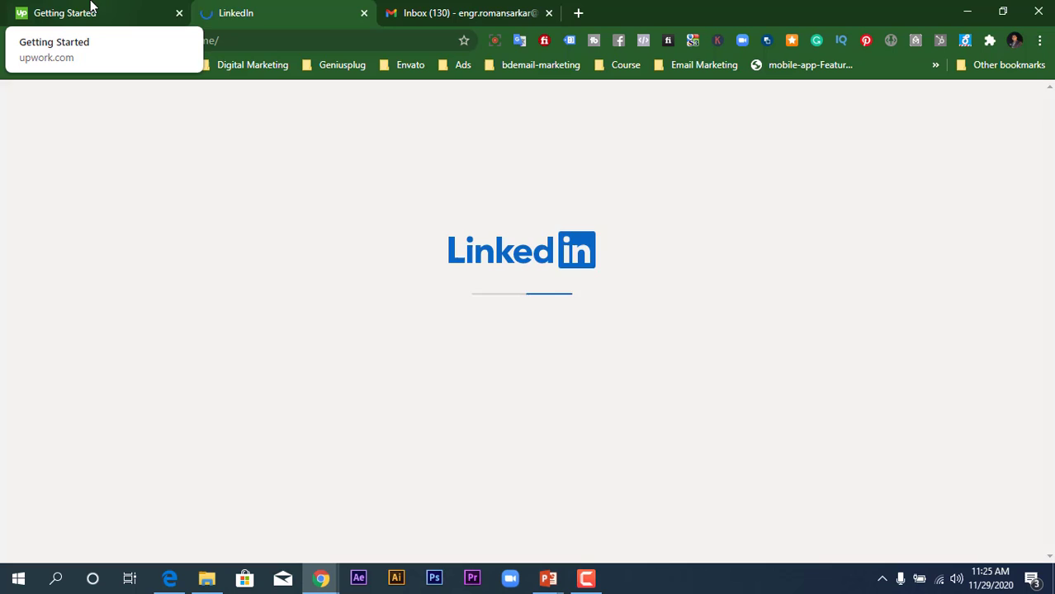
{"action": "left_click", "coordinate": [90, 8]}
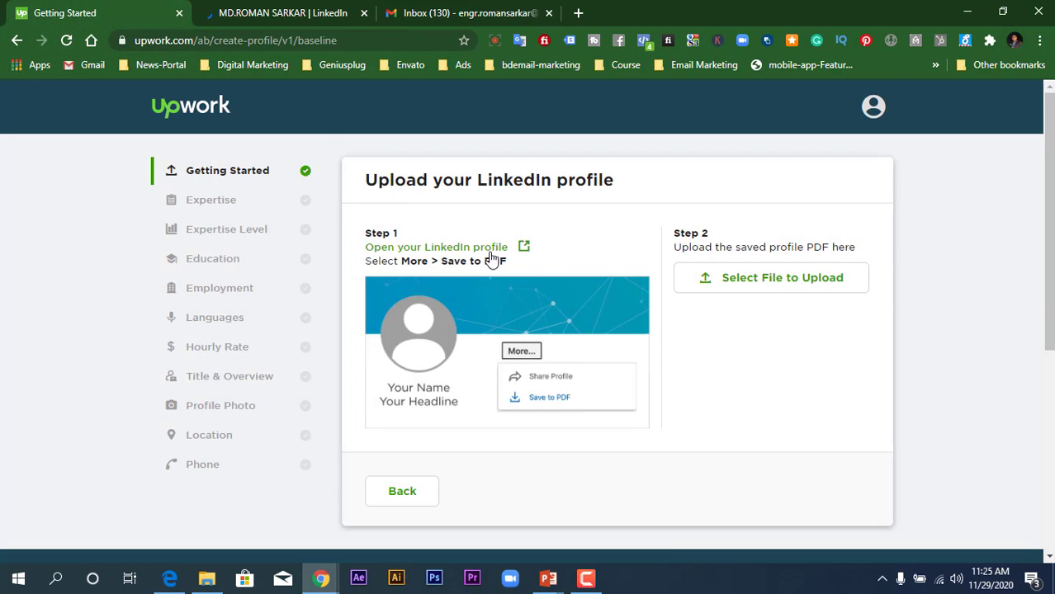
- Browse This PC for a profile file, then cancel the file picker without choosing one
{"action": "left_click", "coordinate": [806, 281]}
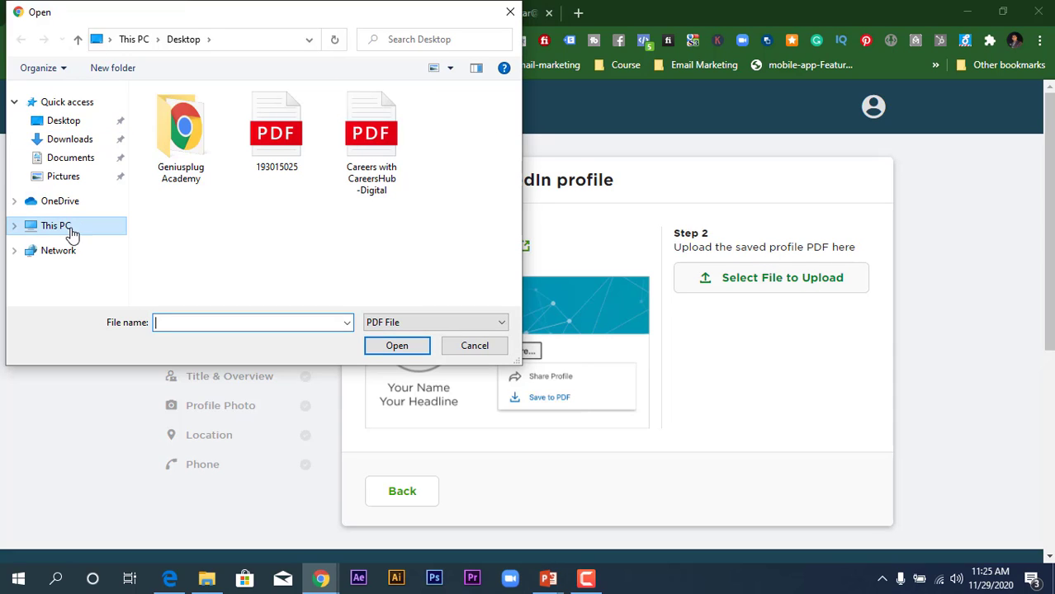
{"action": "left_click", "coordinate": [16, 227]}
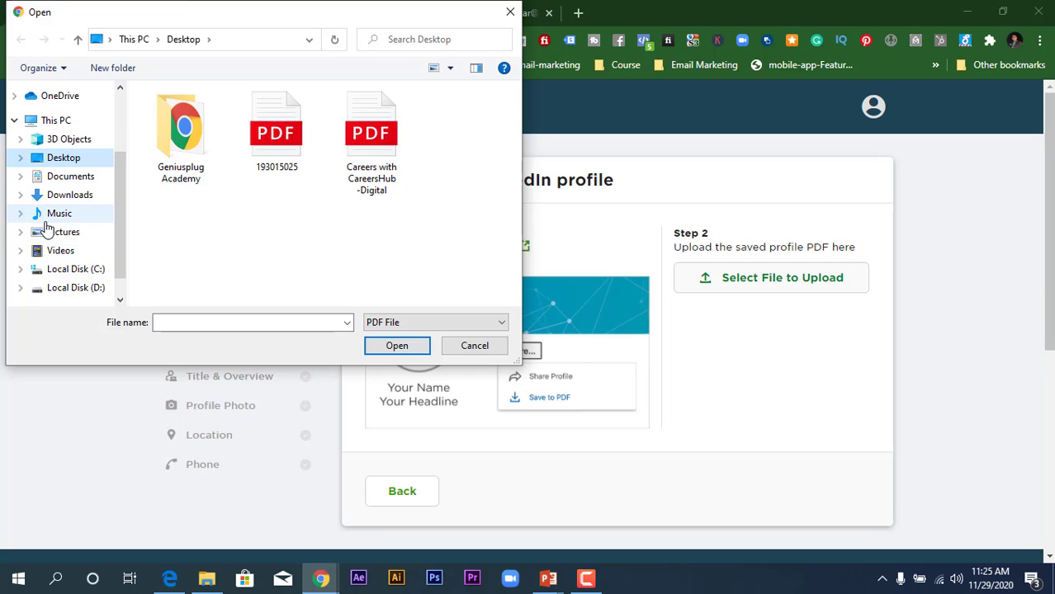
{"action": "scroll", "coordinate": [46, 230], "scroll_direction": "down", "scroll_amount": 1}
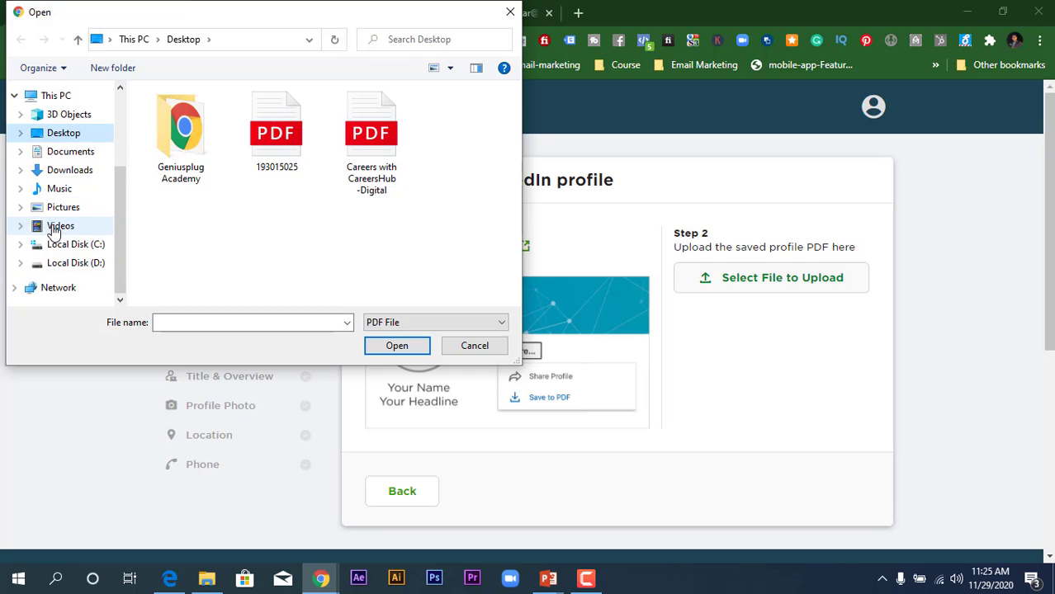
{"action": "left_click", "coordinate": [508, 12]}
- Scroll through the LinkedIn profile, then check the Upwork upload page again
{"action": "left_click", "coordinate": [281, 11]}
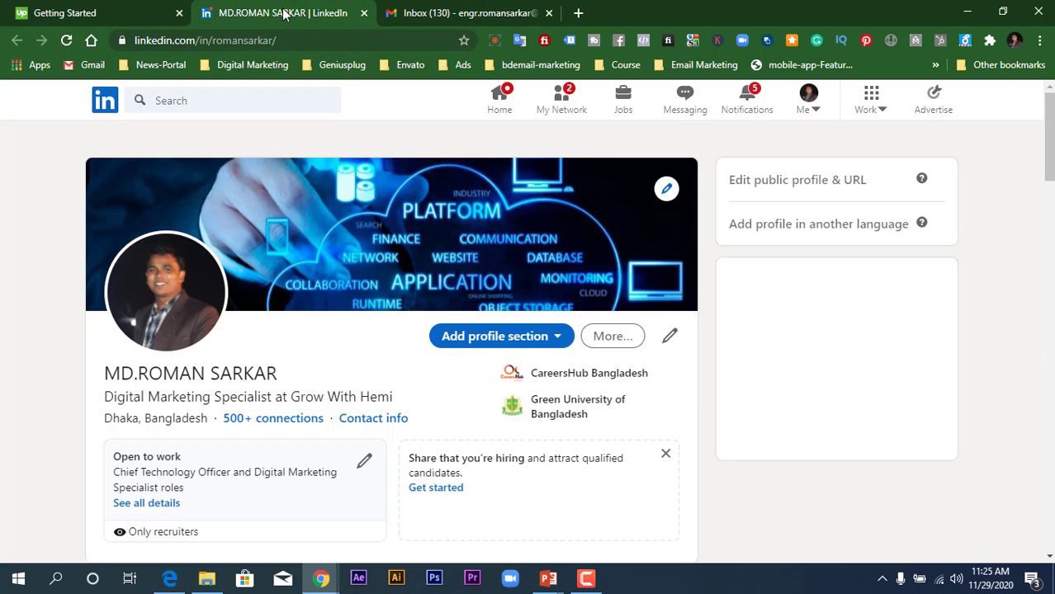
{"action": "scroll", "coordinate": [493, 250], "scroll_direction": "down", "scroll_amount": 2}
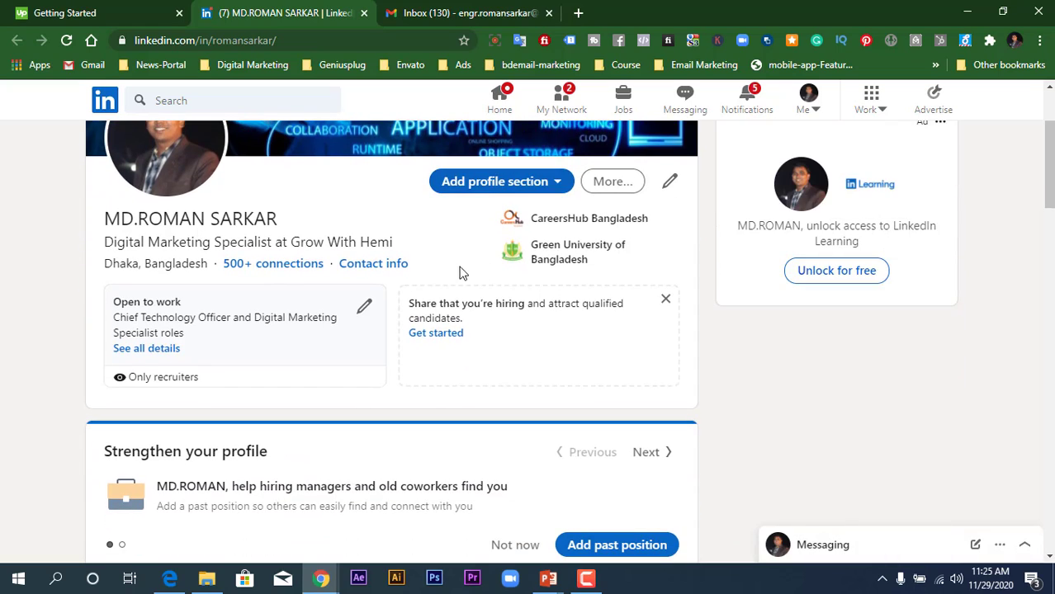
{"action": "scroll", "coordinate": [376, 354], "scroll_direction": "down", "scroll_amount": 4}
{"action": "scroll", "coordinate": [380, 353], "scroll_direction": "down", "scroll_amount": 3}
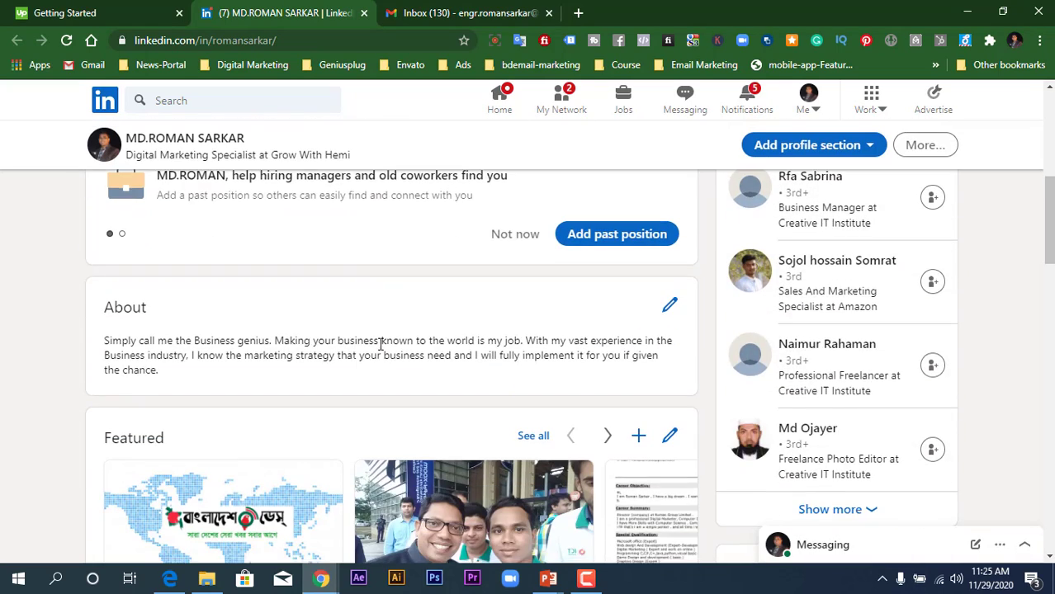
{"action": "scroll", "coordinate": [385, 349], "scroll_direction": "down", "scroll_amount": 3}
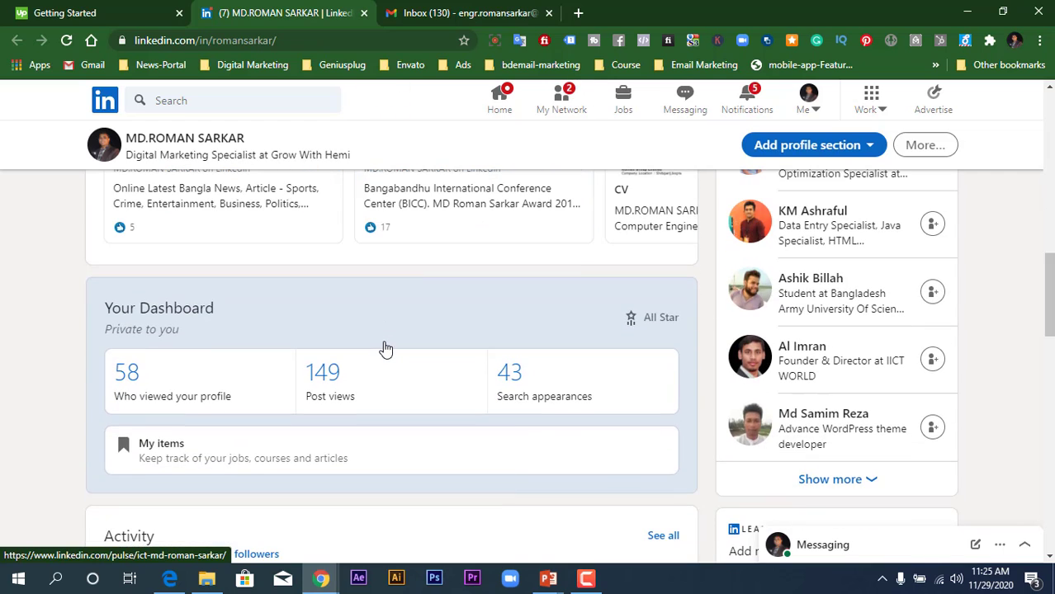
{"action": "scroll", "coordinate": [384, 347], "scroll_direction": "down", "scroll_amount": 1}
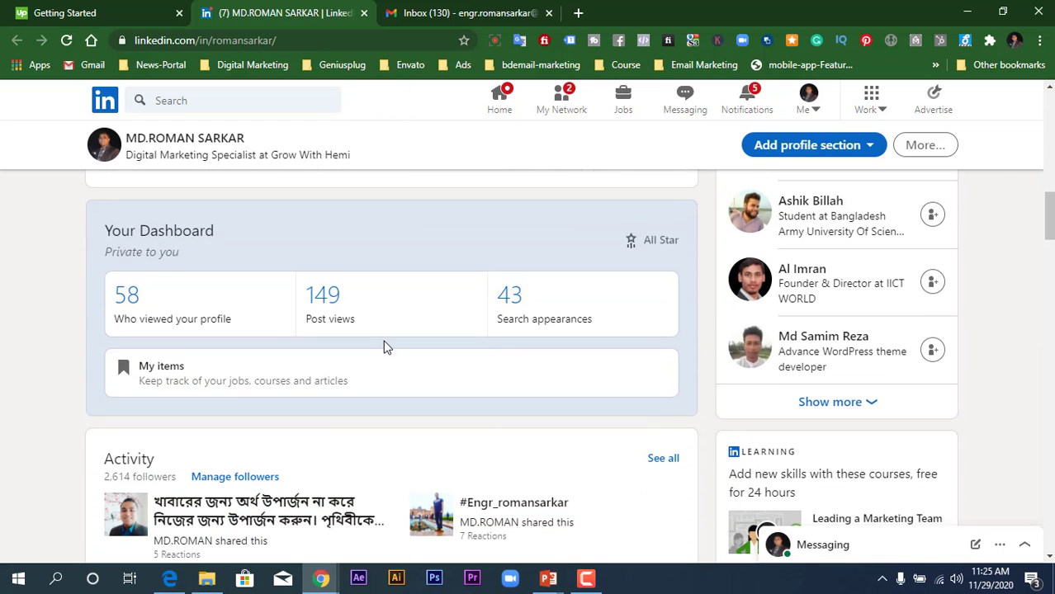
{"action": "scroll", "coordinate": [384, 346], "scroll_direction": "up", "scroll_amount": 1}
{"action": "left_click", "coordinate": [116, 10]}
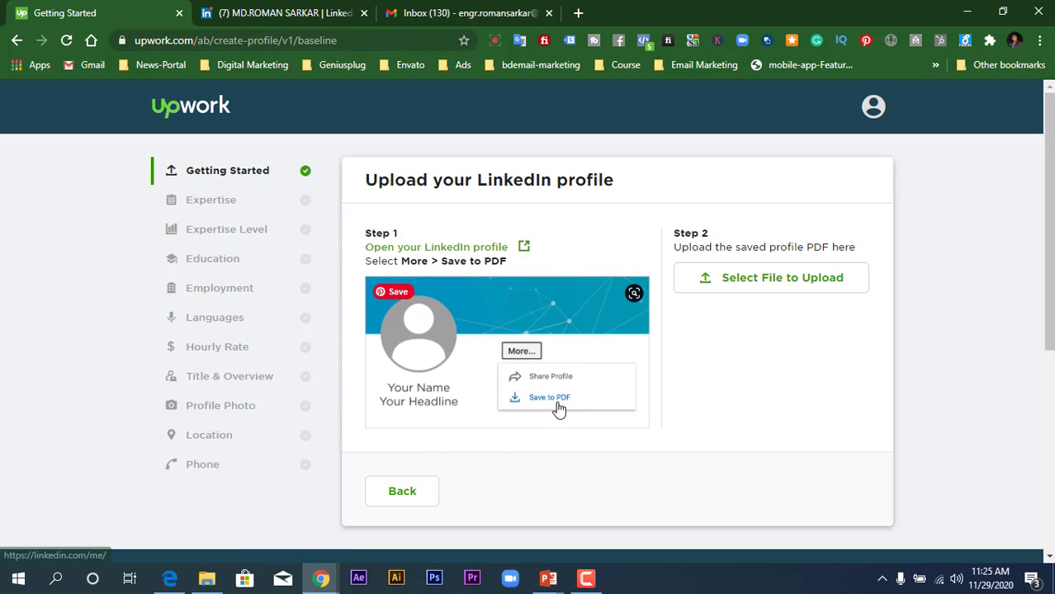
- Save the LinkedIn profile as Profile.pdf and drag it onto the Upwork upload page
{"action": "left_click", "coordinate": [278, 10]}
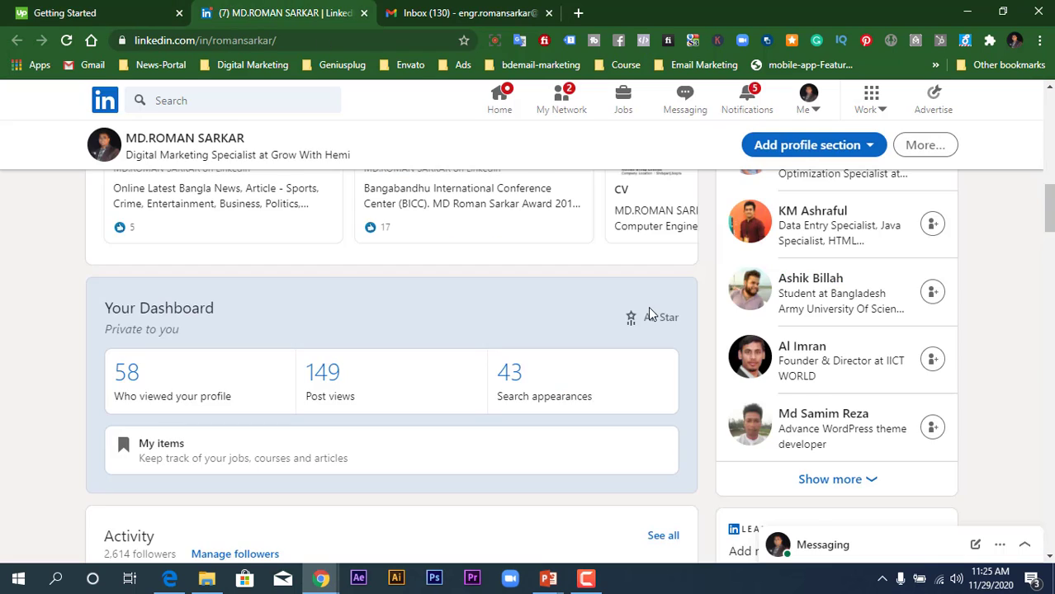
{"action": "scroll", "coordinate": [648, 306], "scroll_direction": "up", "scroll_amount": 5}
{"action": "left_click", "coordinate": [623, 183]}
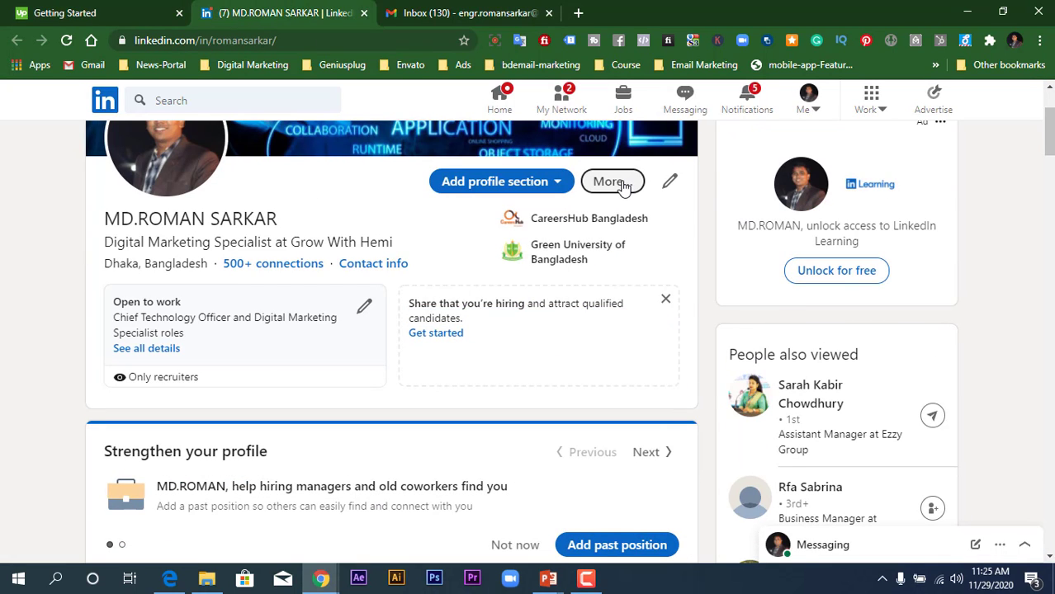
{"action": "left_click", "coordinate": [627, 251]}
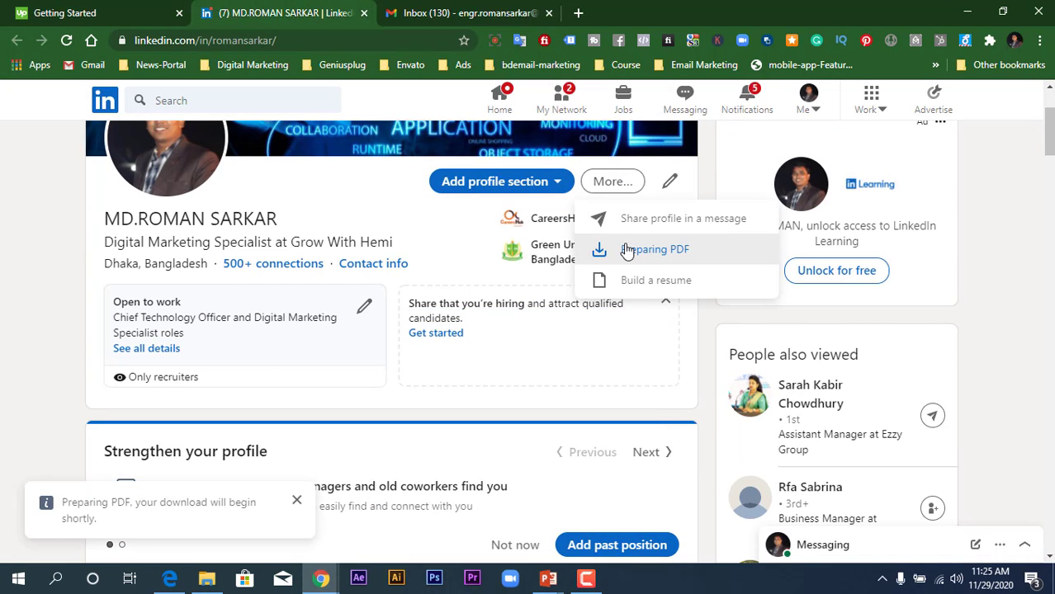
{"action": "scroll", "coordinate": [626, 251], "scroll_direction": "up", "scroll_amount": 2}
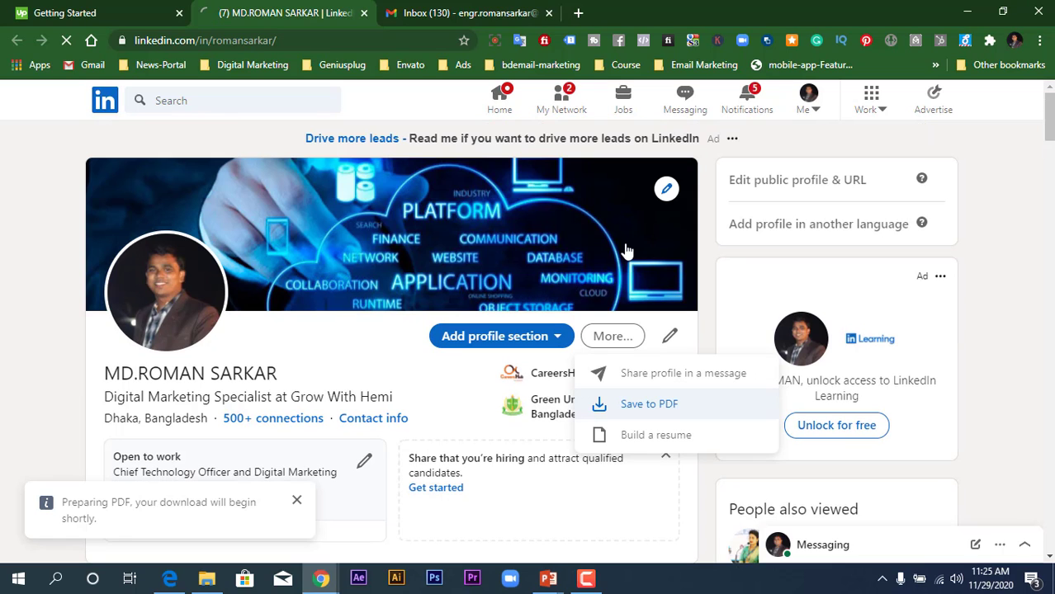
{"action": "left_click", "coordinate": [149, 7]}
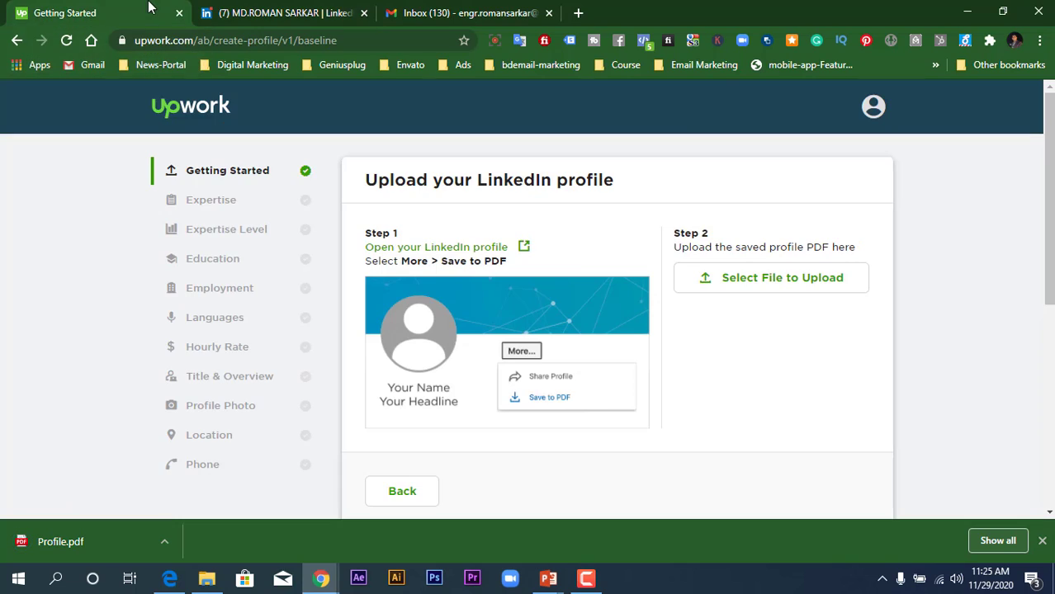
{"action": "left_click_drag", "start_coordinate": [39, 545], "coordinate": [755, 285]}
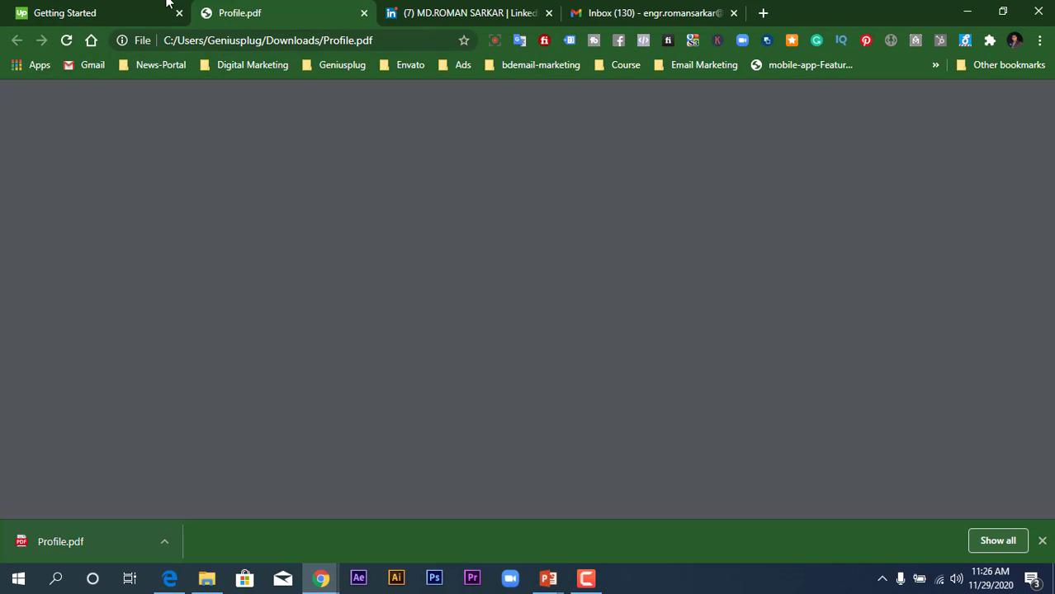
- Upload Downloads\Profile.pdf to import the LinkedIn data
{"action": "left_click", "coordinate": [99, 12]}
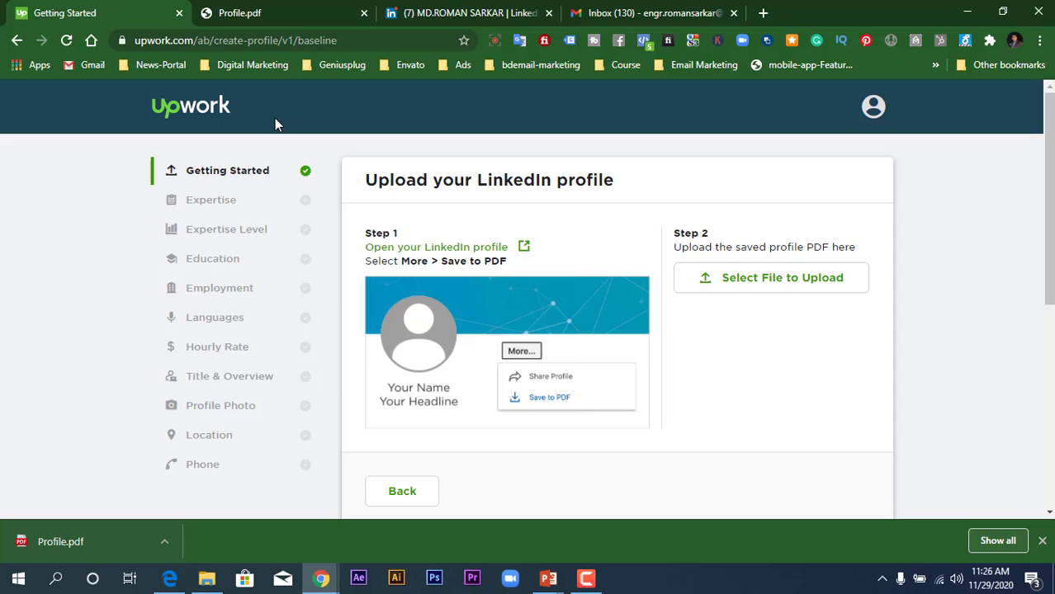
{"action": "left_click", "coordinate": [802, 283]}
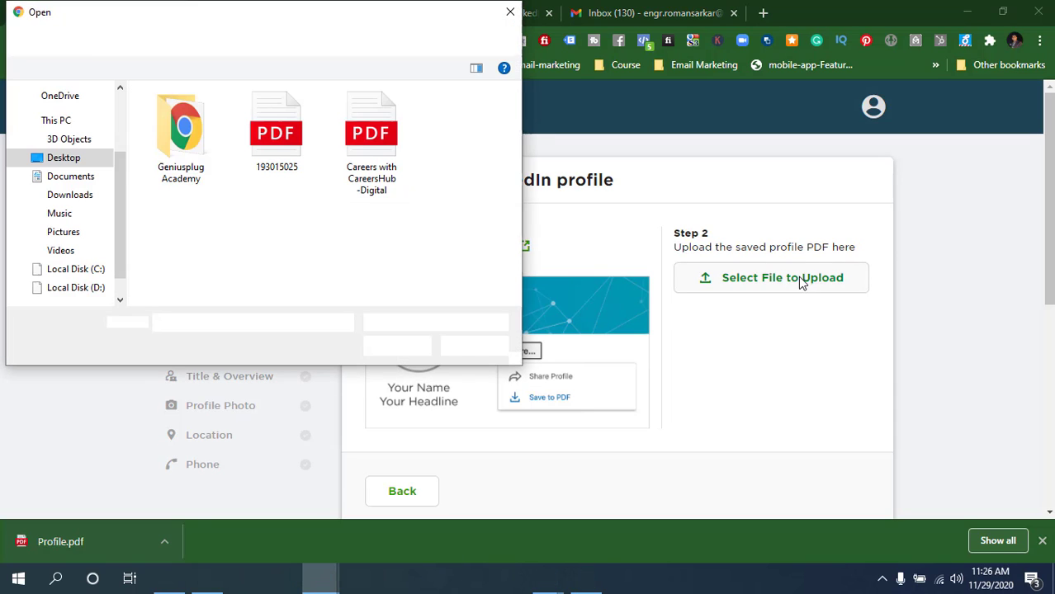
{"action": "left_click", "coordinate": [67, 196]}
{"action": "double_click", "coordinate": [203, 137]}
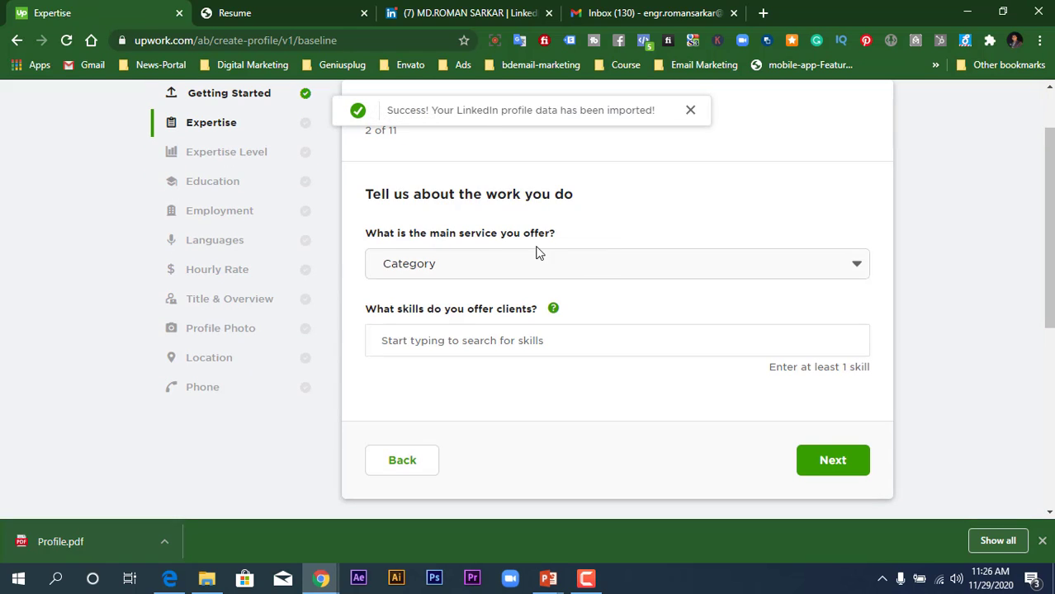
{"action": "scroll", "coordinate": [515, 188], "scroll_direction": "up", "scroll_amount": 1}
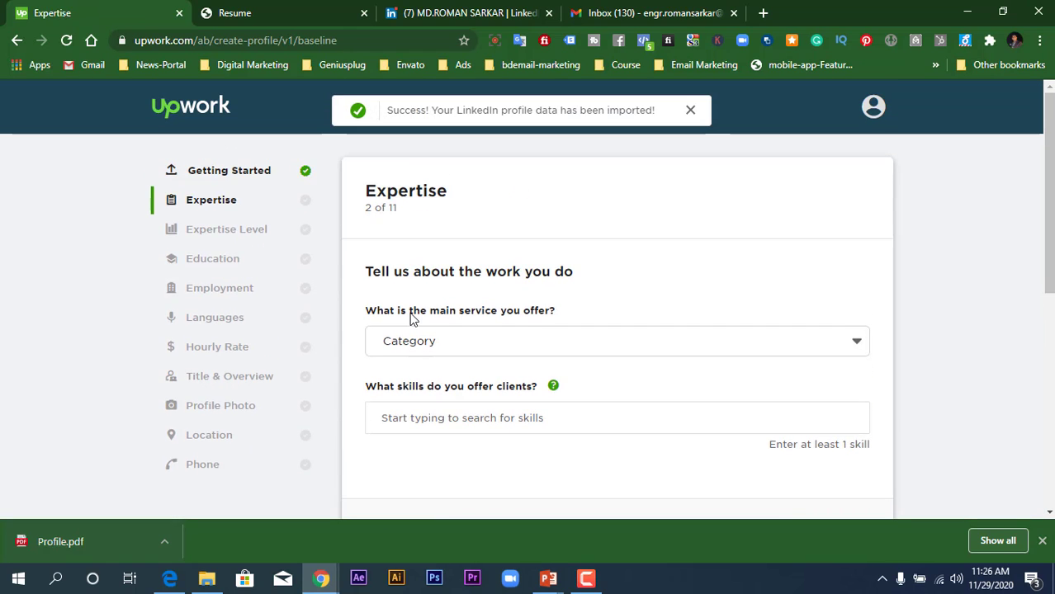
{"action": "scroll", "coordinate": [415, 320], "scroll_direction": "down", "scroll_amount": 1}
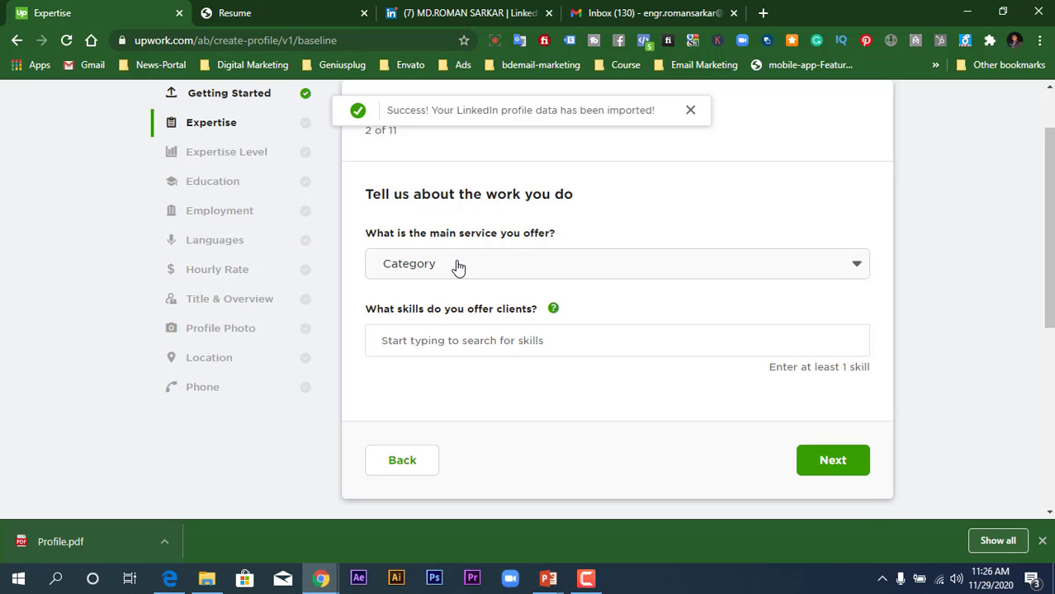
- Pick Web, Mobile & Software Dev with Web, Web & Mobile Design, Mobile and Ecommerce Development
{"action": "left_click", "coordinate": [458, 264]}
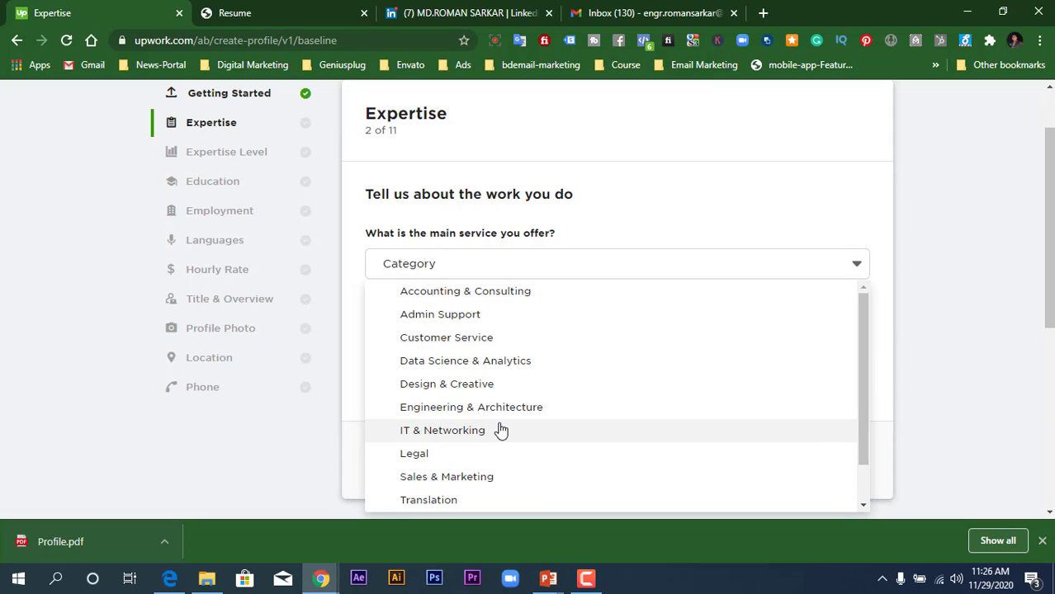
{"action": "scroll", "coordinate": [545, 430], "scroll_direction": "down", "scroll_amount": 2}
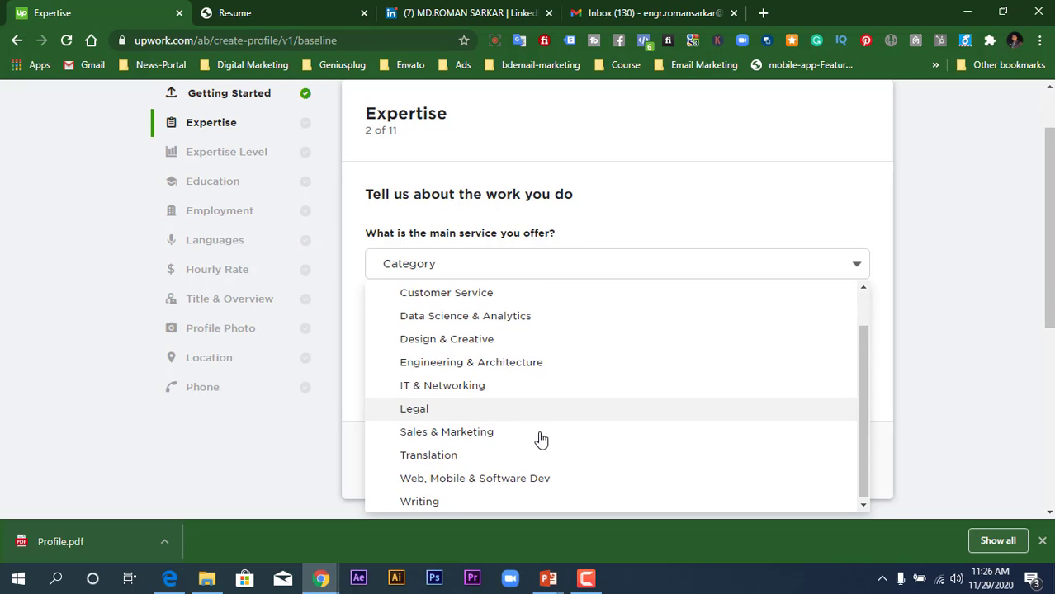
{"action": "left_click", "coordinate": [570, 483]}
{"action": "scroll", "coordinate": [603, 400], "scroll_direction": "down", "scroll_amount": 2}
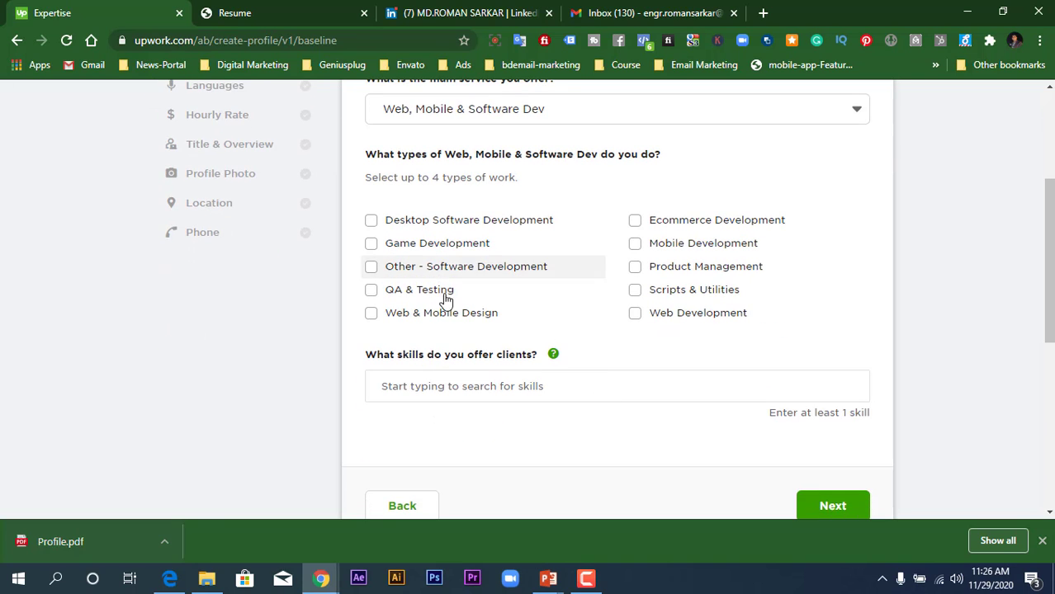
{"action": "left_click", "coordinate": [635, 320]}
{"action": "left_click", "coordinate": [371, 316]}
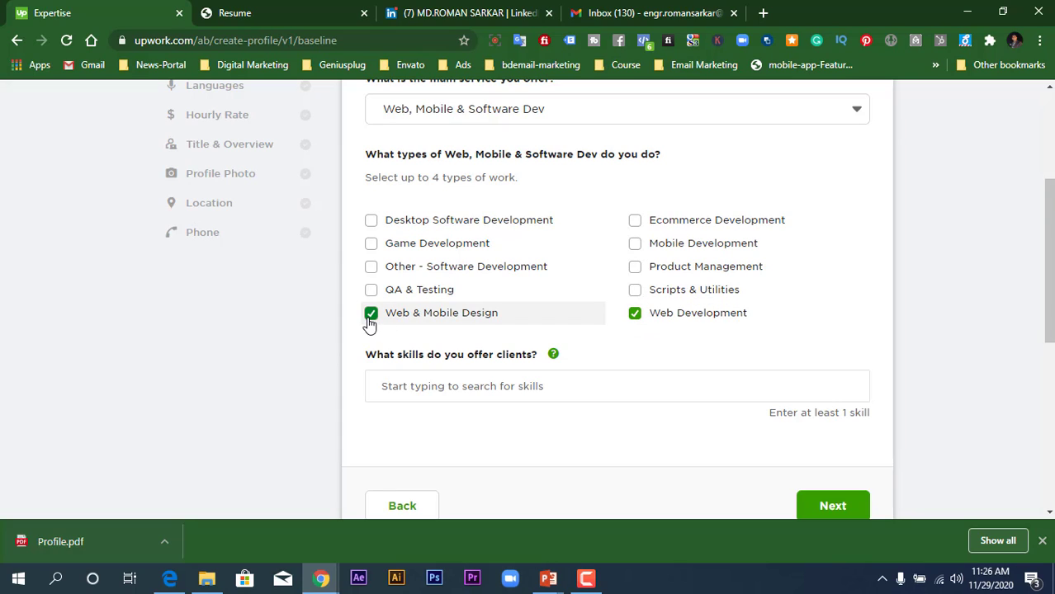
{"action": "left_click", "coordinate": [638, 246]}
{"action": "left_click", "coordinate": [635, 223]}
- Add the skills Digital Marketing and Digital Marketing Strategy, then continue
{"action": "left_click", "coordinate": [499, 386]}
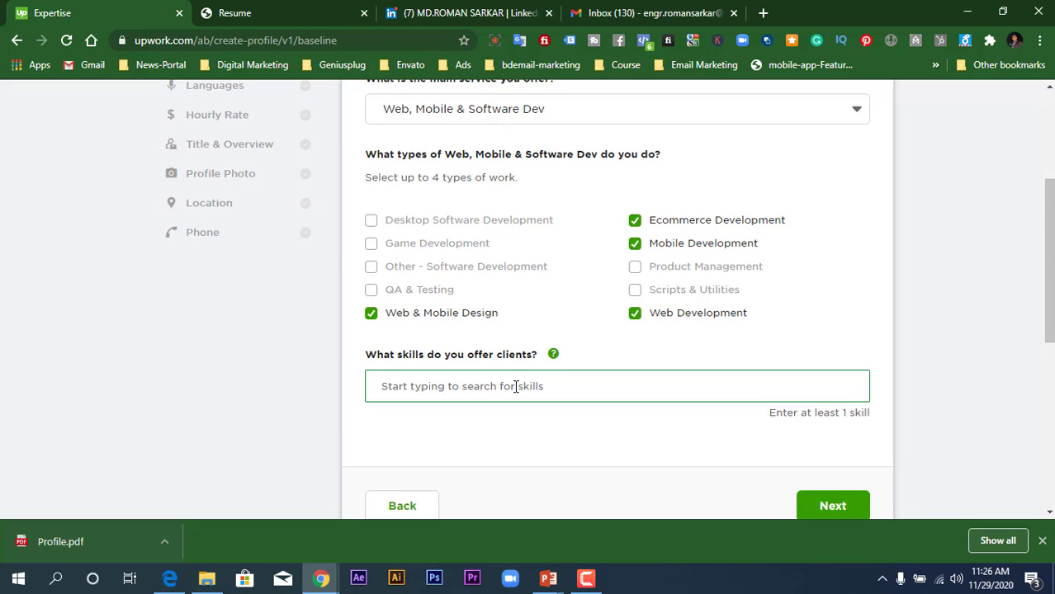
{"action": "type", "text": "D"}
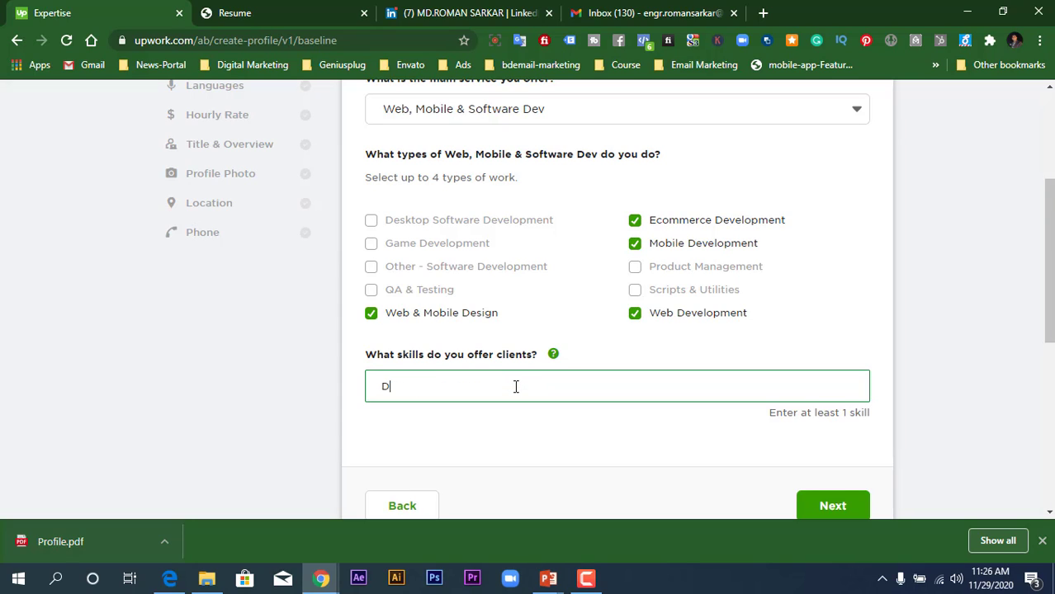
{"action": "type", "text": "igital Marketing"}
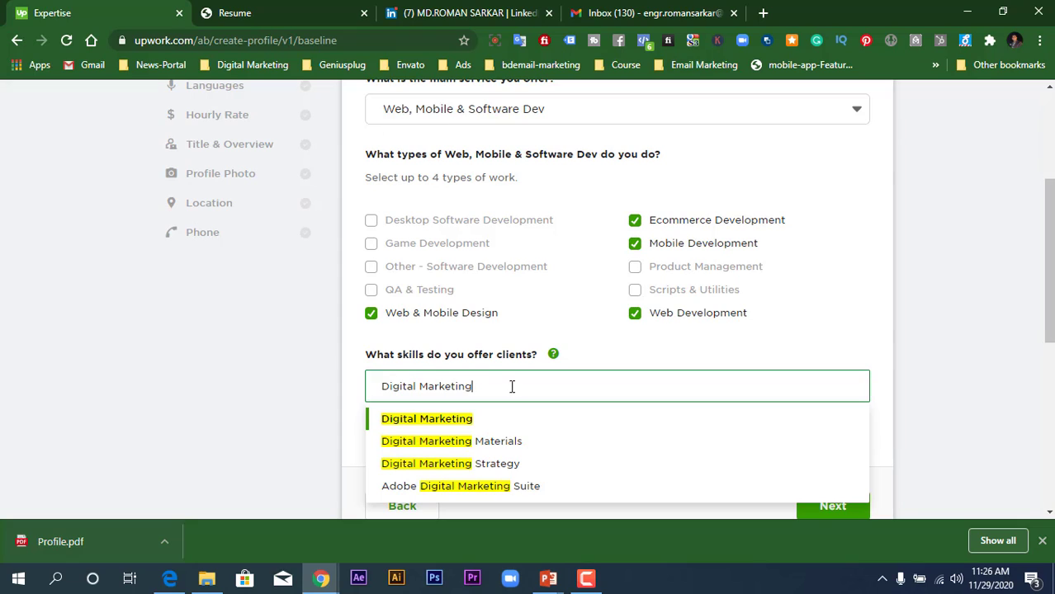
{"action": "left_click", "coordinate": [483, 421]}
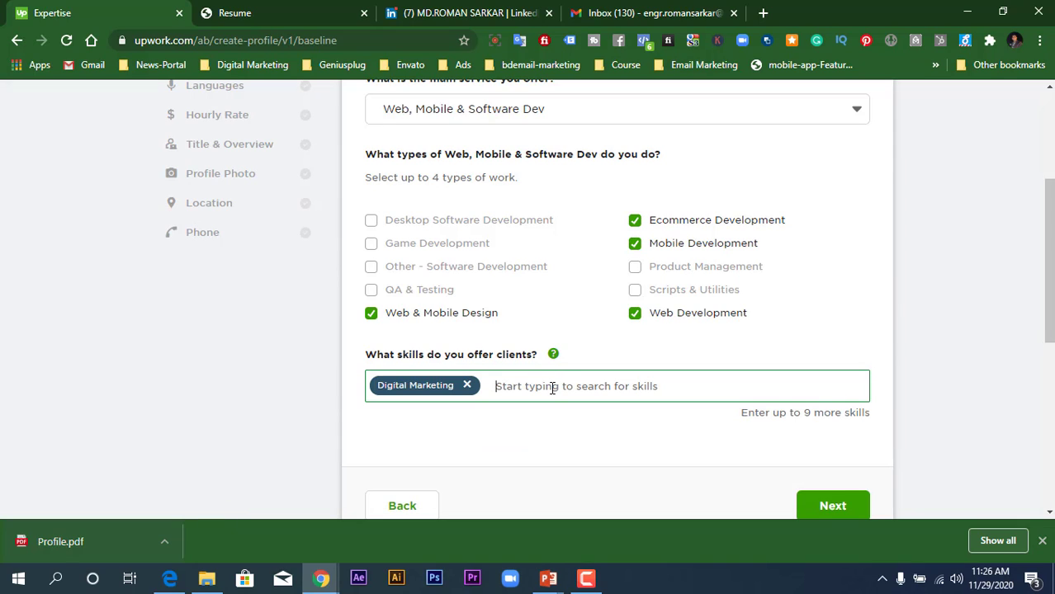
{"action": "type", "text": "Digit"}
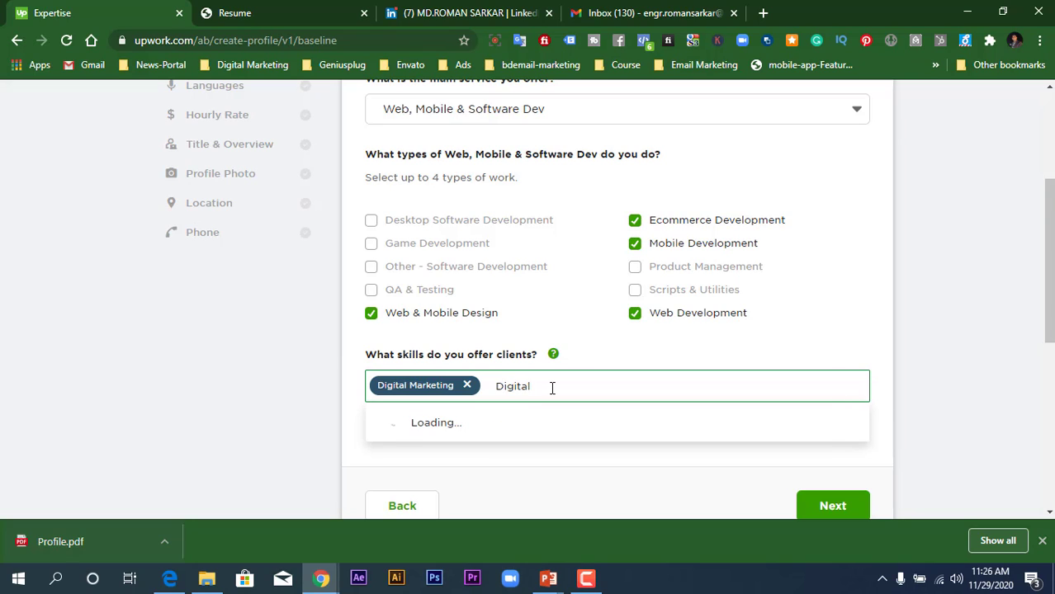
{"action": "type", "text": "al"}
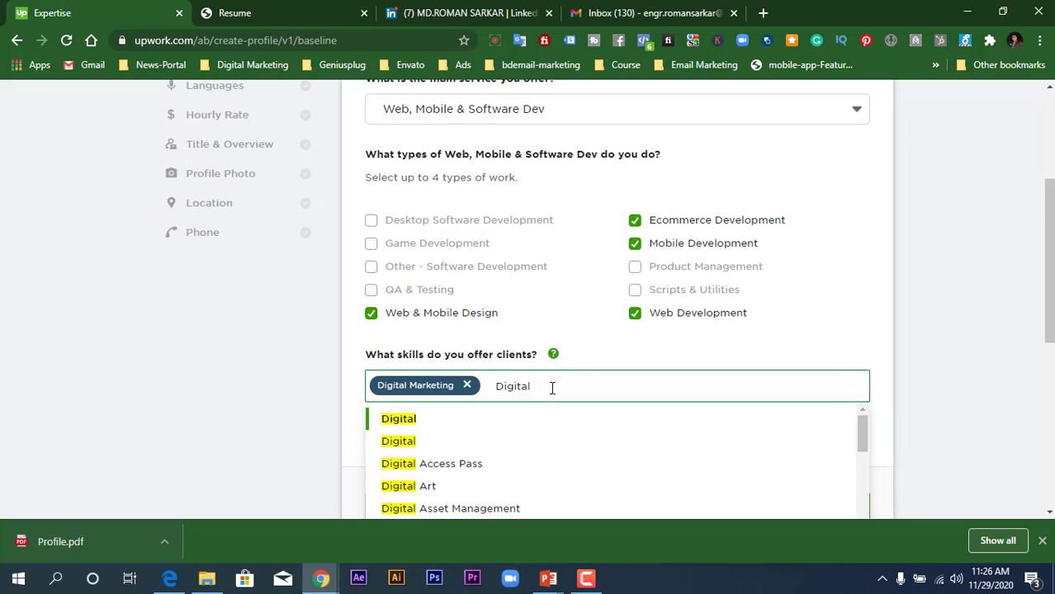
{"action": "type", "text": " marketing"}
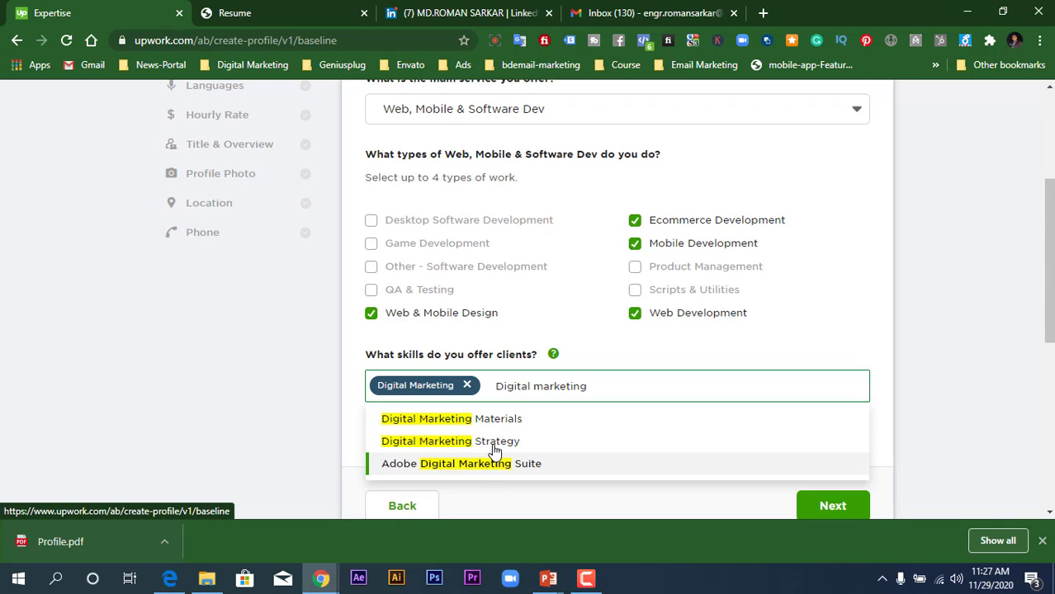
{"action": "left_click", "coordinate": [496, 443]}
{"action": "scroll", "coordinate": [759, 478], "scroll_direction": "down", "scroll_amount": 1}
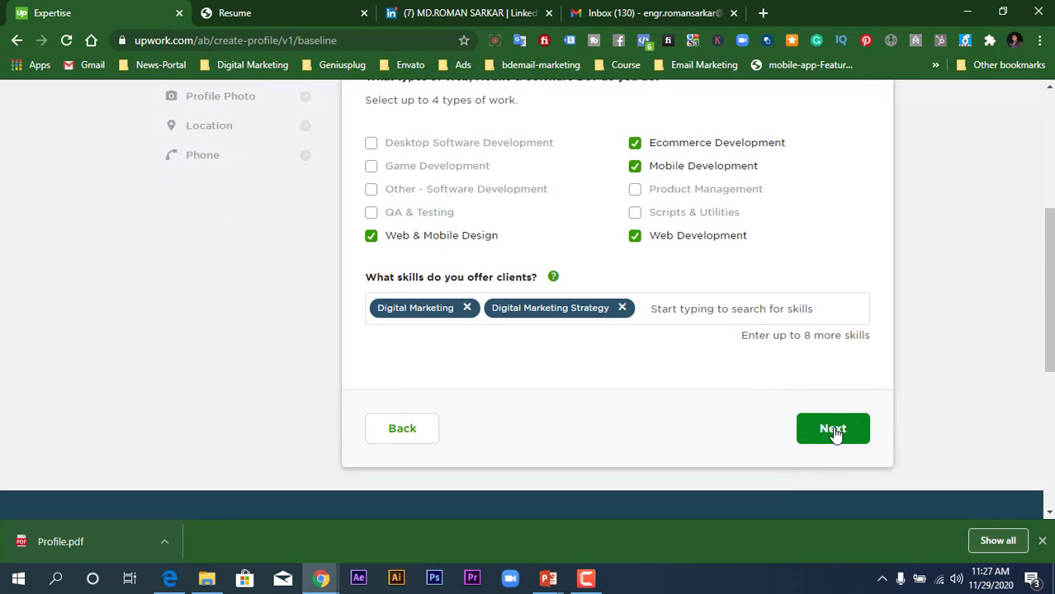
{"action": "left_click", "coordinate": [832, 428]}
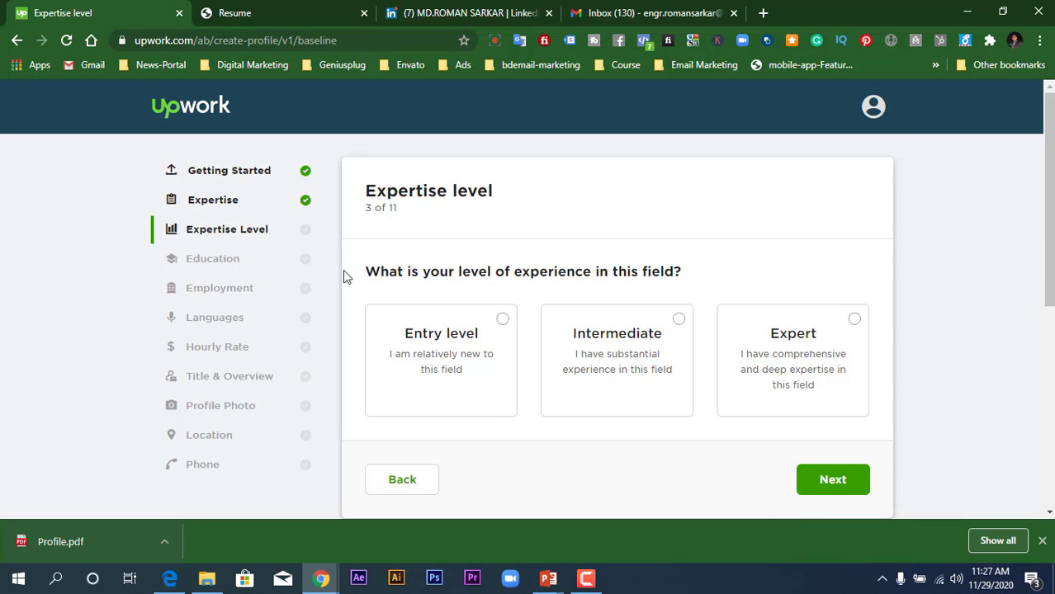
- Choose the Intermediate experience level and continue
{"action": "left_click", "coordinate": [677, 321]}
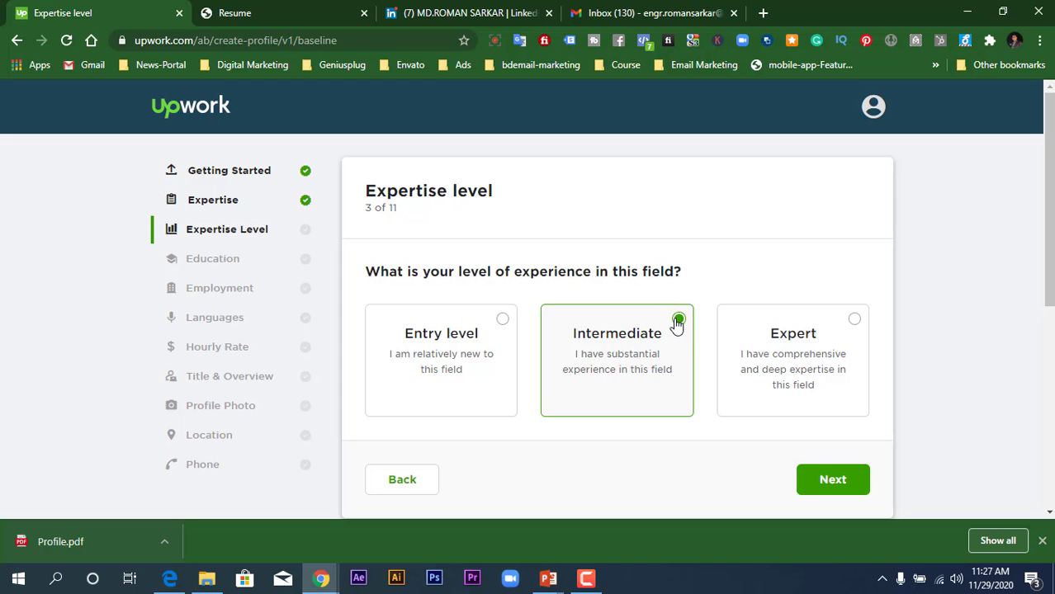
{"action": "left_click", "coordinate": [833, 487]}
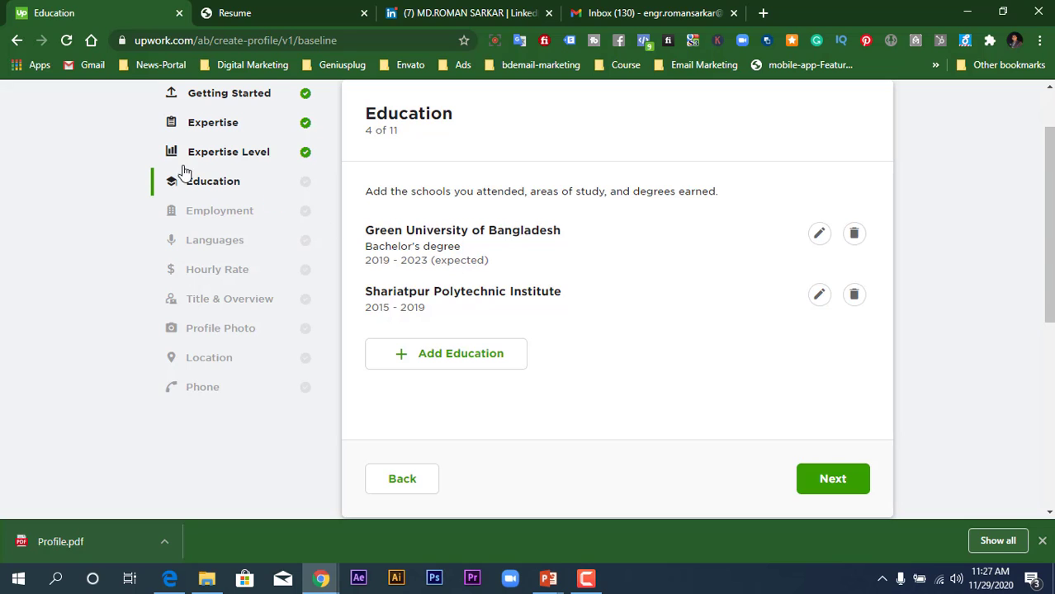
- Review the two imported schools and move on to Employment
{"action": "scroll", "coordinate": [232, 151], "scroll_direction": "up", "scroll_amount": 1}
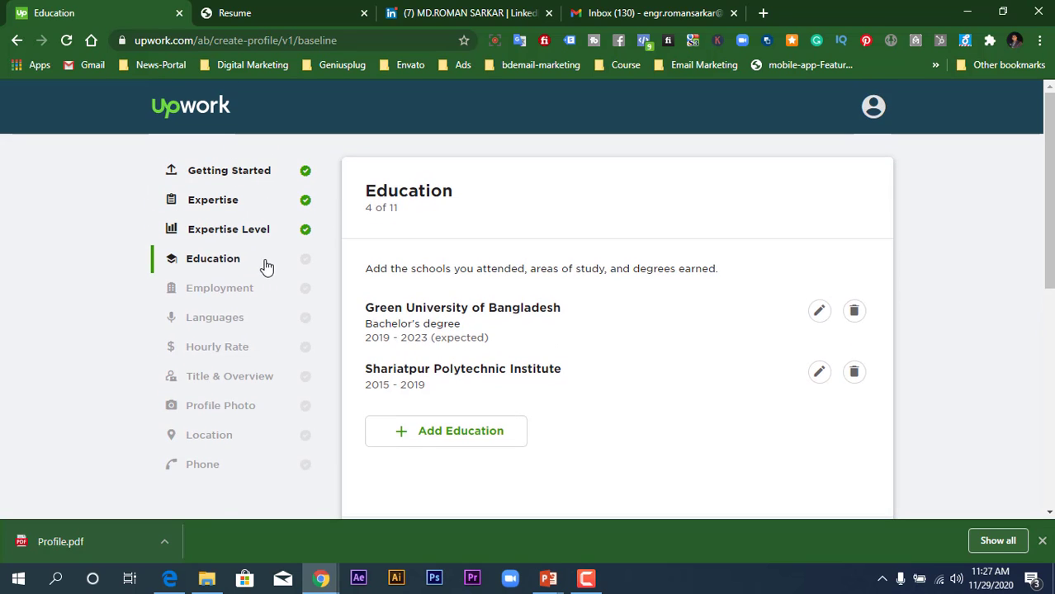
{"action": "scroll", "coordinate": [575, 231], "scroll_direction": "down", "scroll_amount": 2}
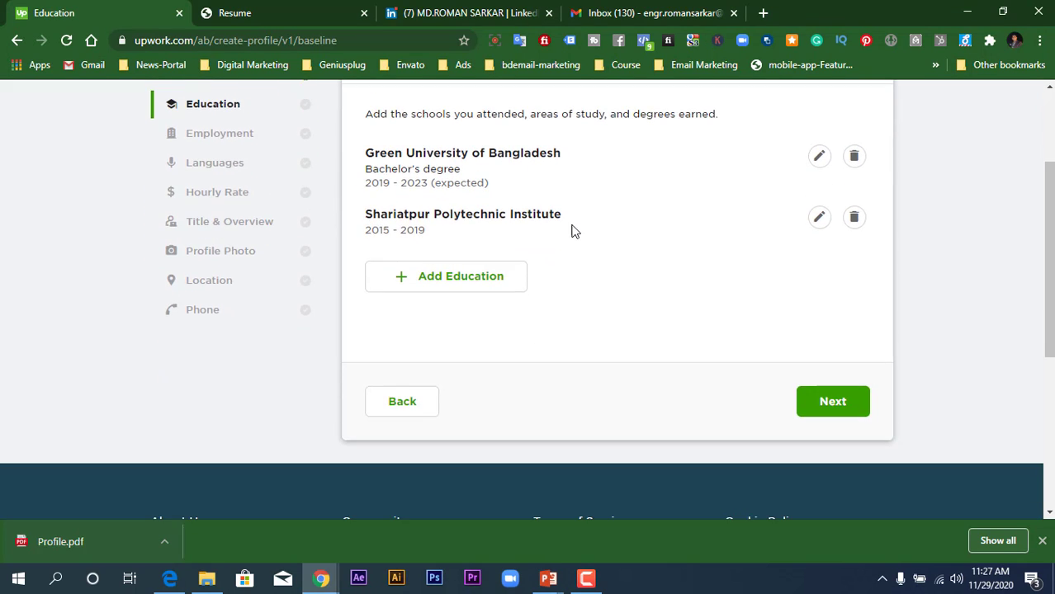
{"action": "scroll", "coordinate": [573, 229], "scroll_direction": "up", "scroll_amount": 2}
{"action": "scroll", "coordinate": [564, 308], "scroll_direction": "down", "scroll_amount": 1}
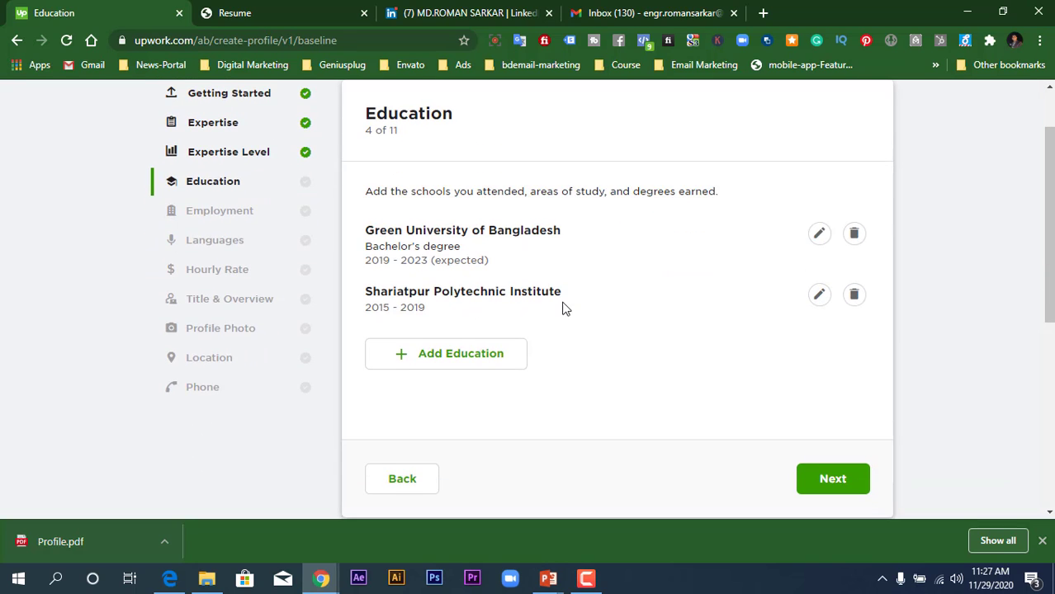
{"action": "scroll", "coordinate": [446, 247], "scroll_direction": "up", "scroll_amount": 1}
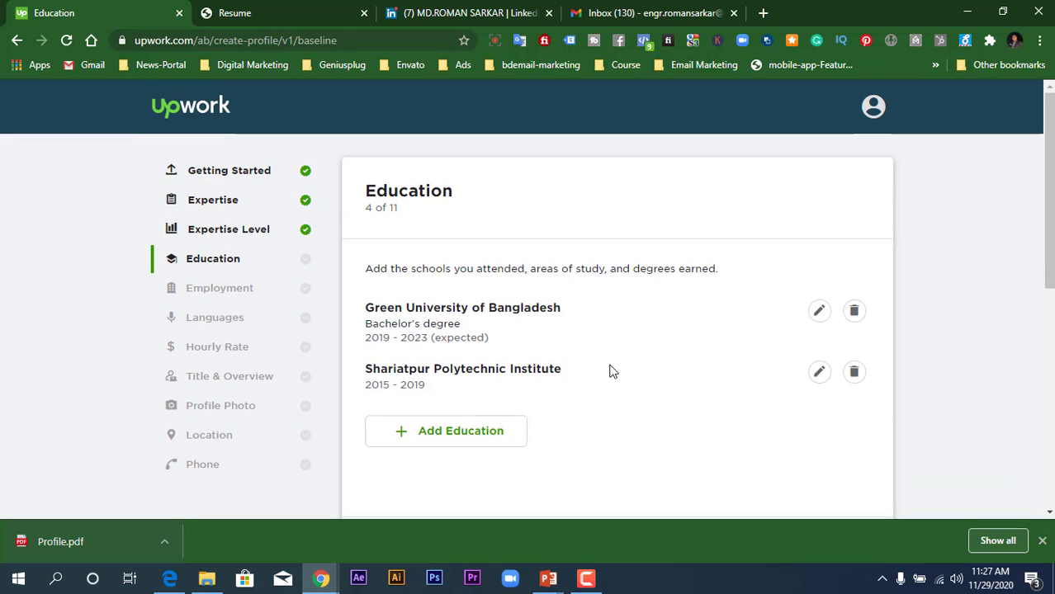
{"action": "scroll", "coordinate": [612, 370], "scroll_direction": "down", "scroll_amount": 1}
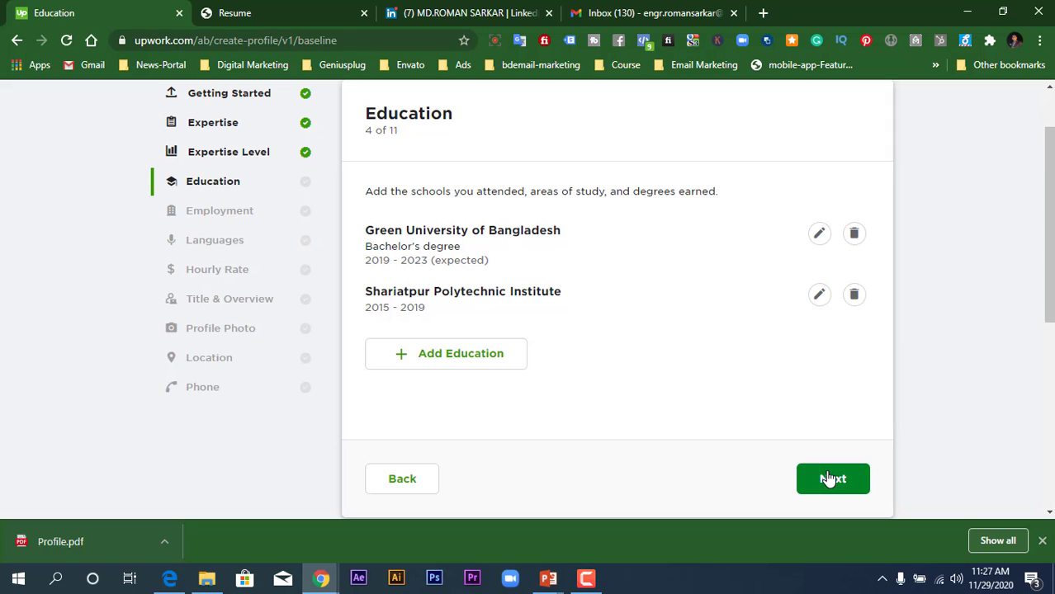
{"action": "left_click", "coordinate": [830, 481]}
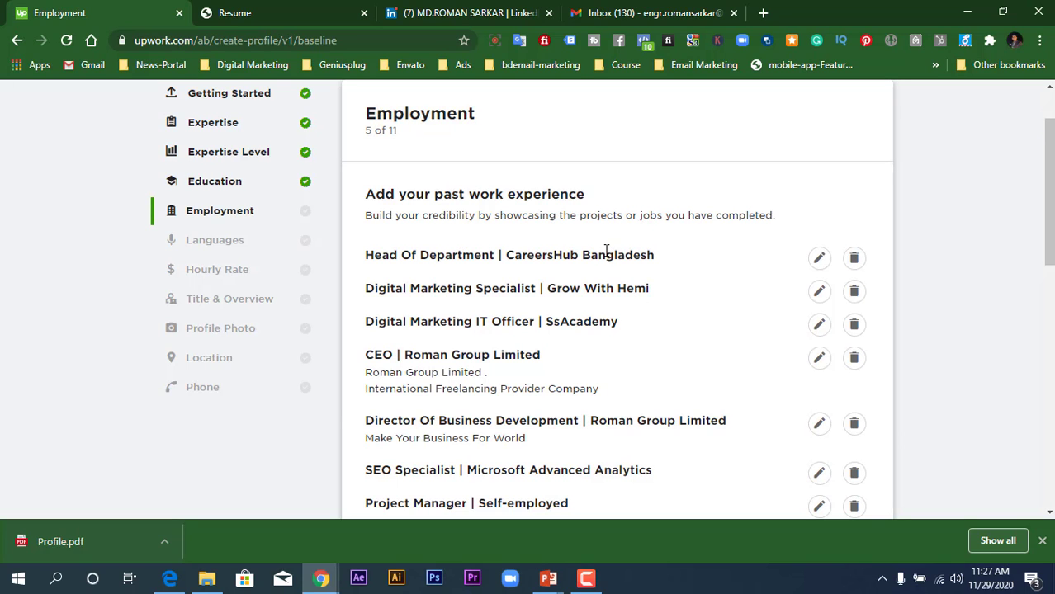
- Compare against the LinkedIn profile, then accept the imported past jobs and continue
{"action": "scroll", "coordinate": [607, 251], "scroll_direction": "up", "scroll_amount": 1}
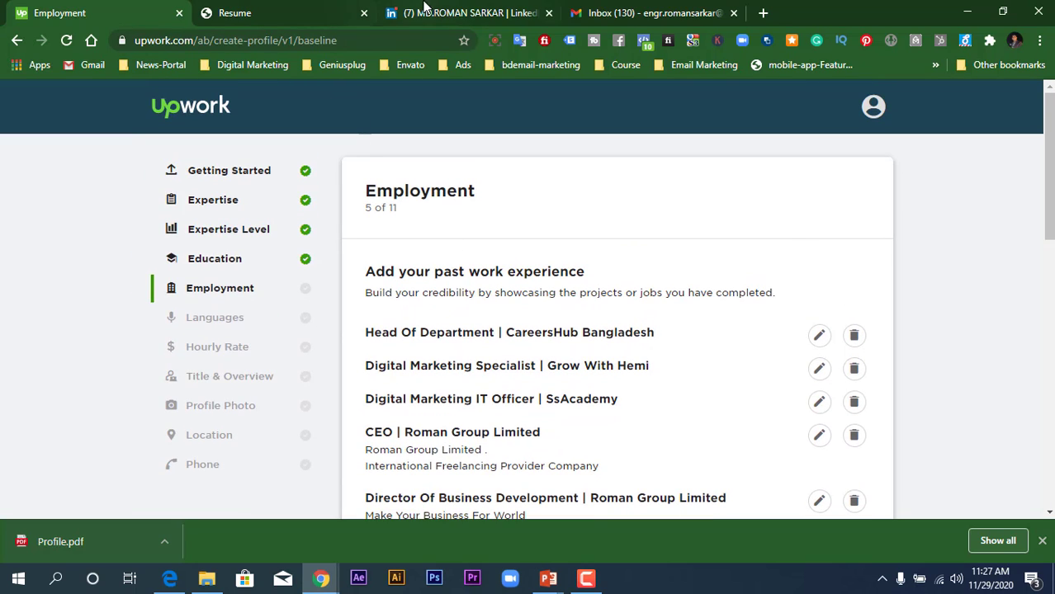
{"action": "left_click", "coordinate": [424, 10]}
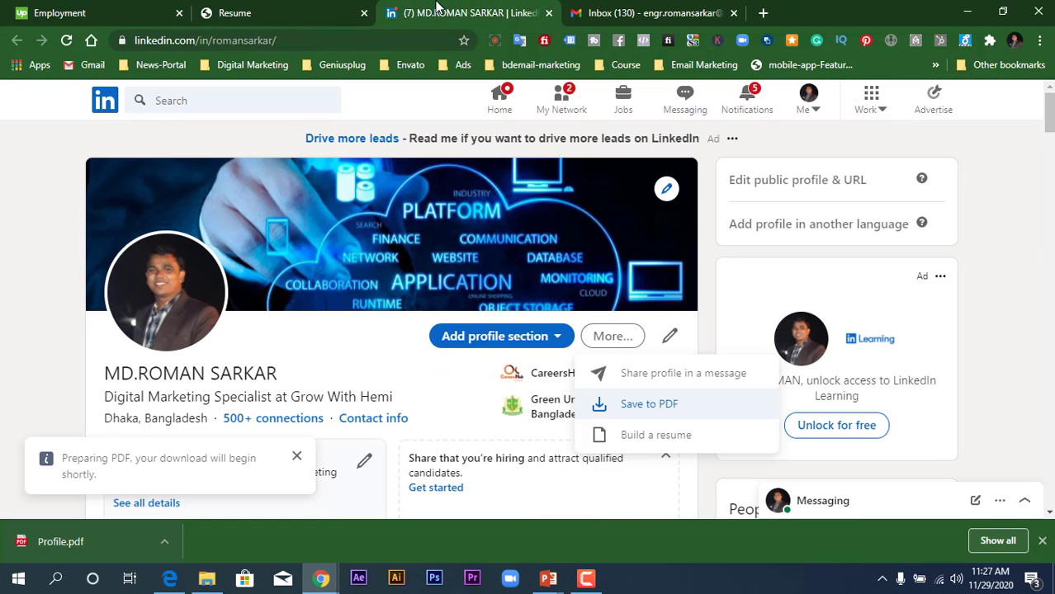
{"action": "left_click", "coordinate": [84, 10]}
{"action": "scroll", "coordinate": [735, 432], "scroll_direction": "down", "scroll_amount": 10}
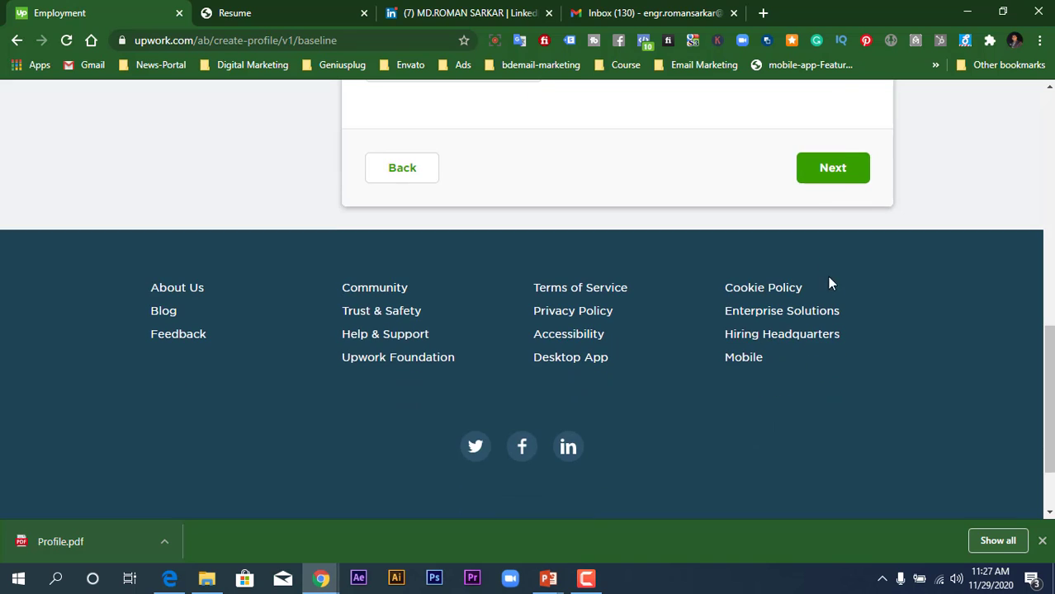
{"action": "left_click", "coordinate": [838, 165]}
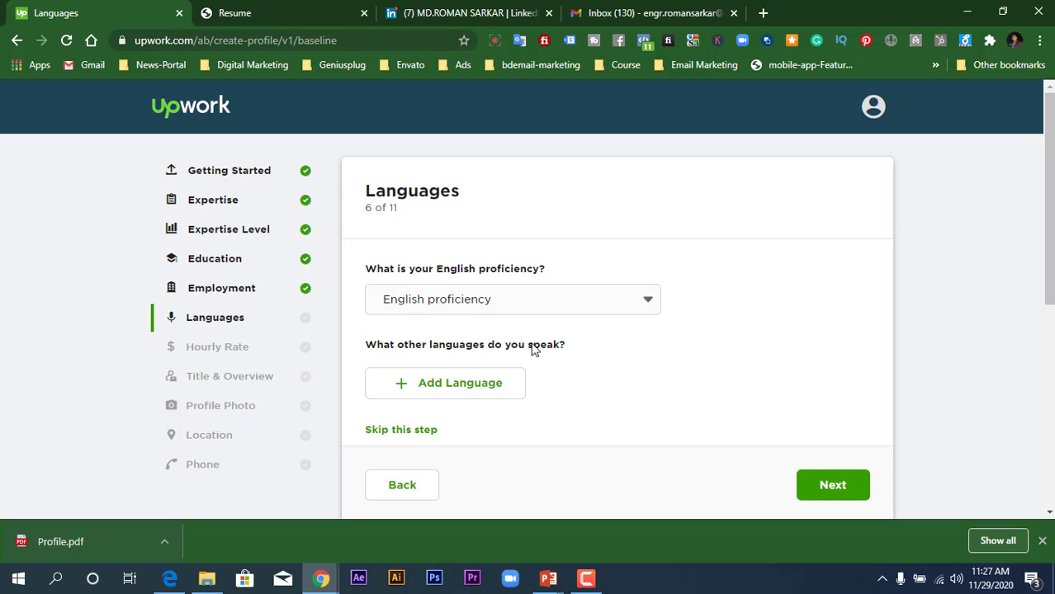
- Add Bengali as a language with Fluent proficiency
{"action": "left_click", "coordinate": [491, 388]}
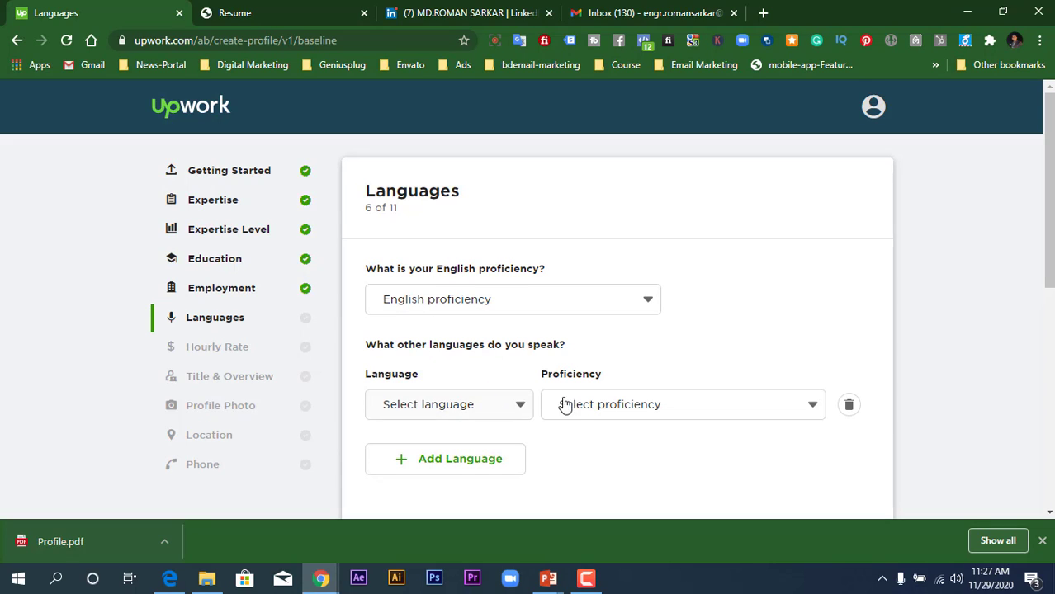
{"action": "left_click", "coordinate": [512, 408]}
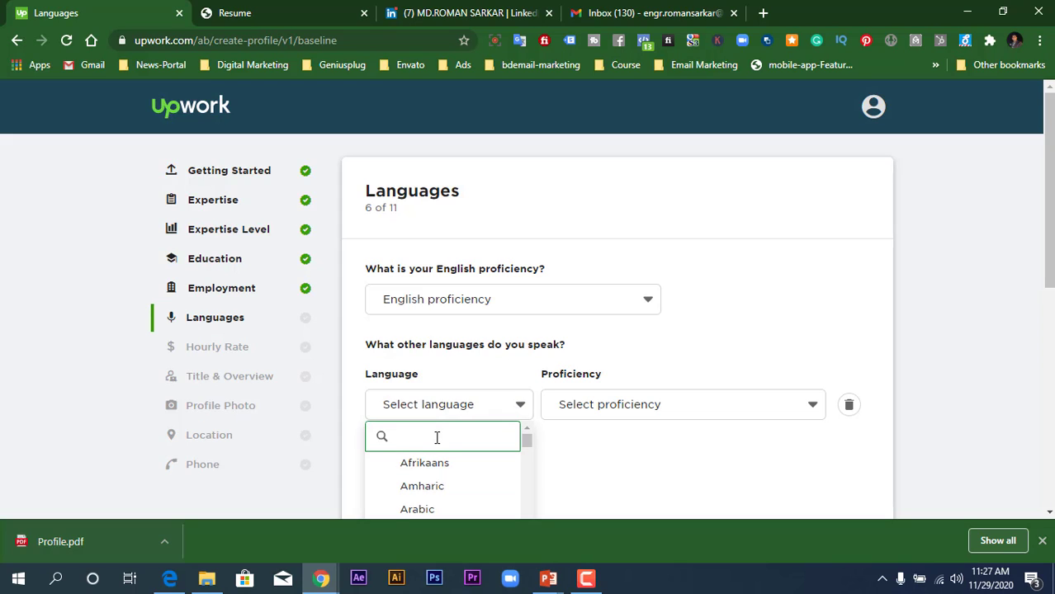
{"action": "type", "text": "ba"}
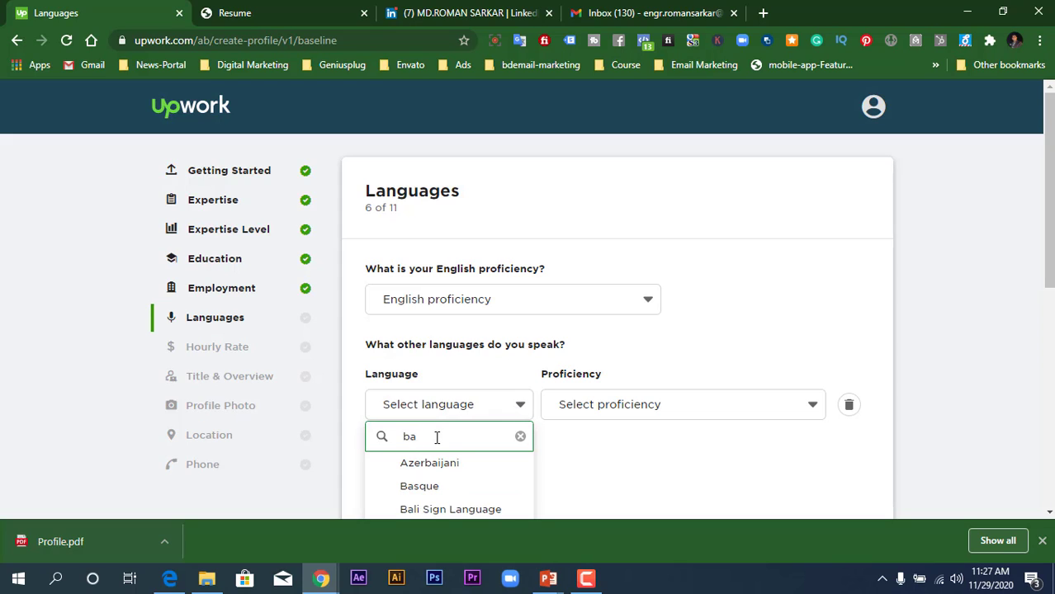
{"action": "key", "text": "BackSpace"}
{"action": "type", "text": "e"}
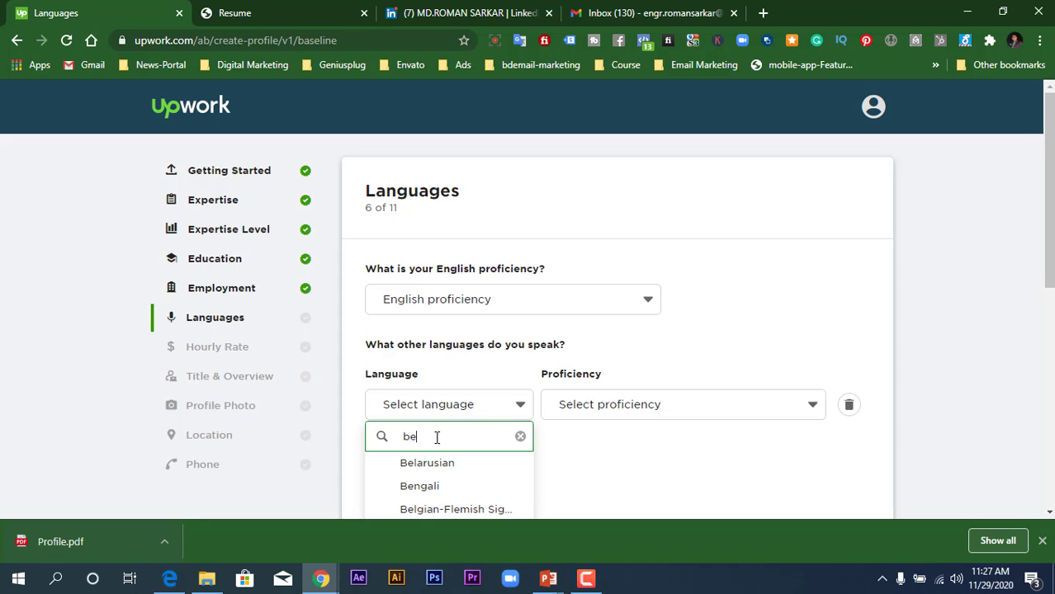
{"action": "left_click", "coordinate": [437, 487]}
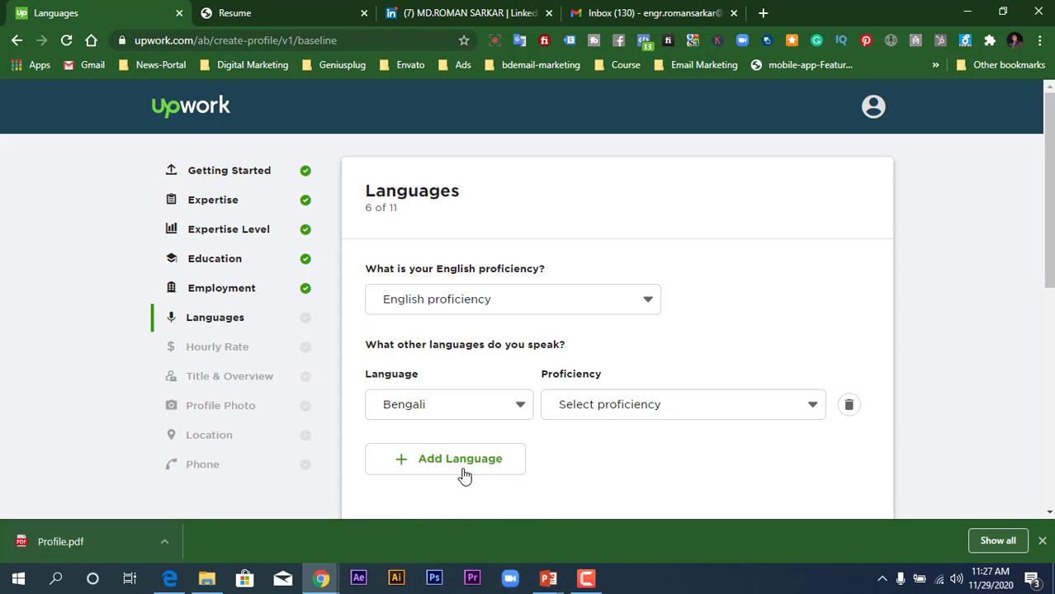
{"action": "left_click", "coordinate": [608, 413]}
{"action": "scroll", "coordinate": [607, 412], "scroll_direction": "down", "scroll_amount": 1}
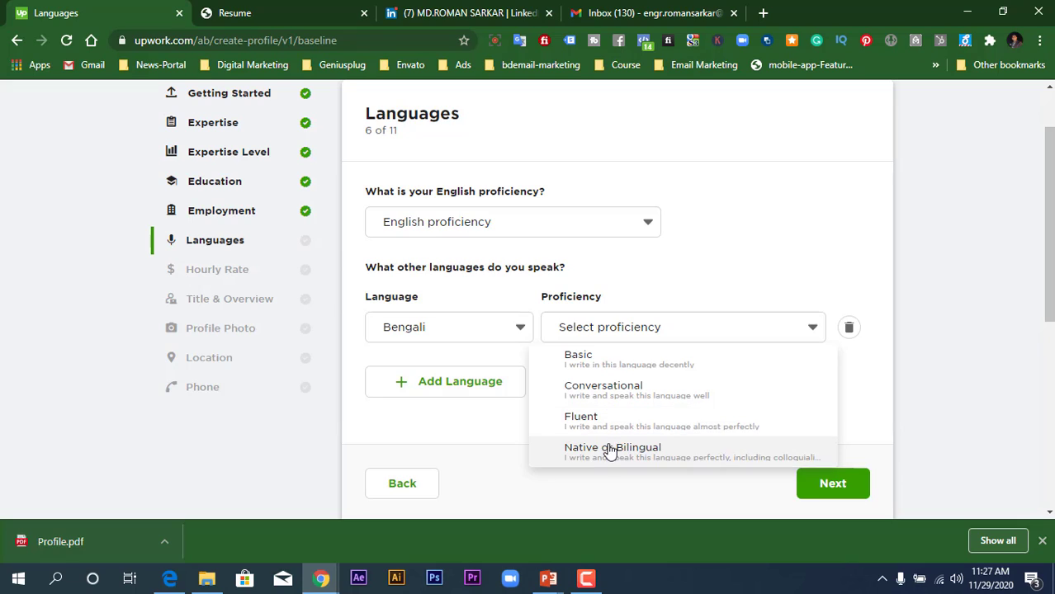
{"action": "left_click", "coordinate": [611, 425]}
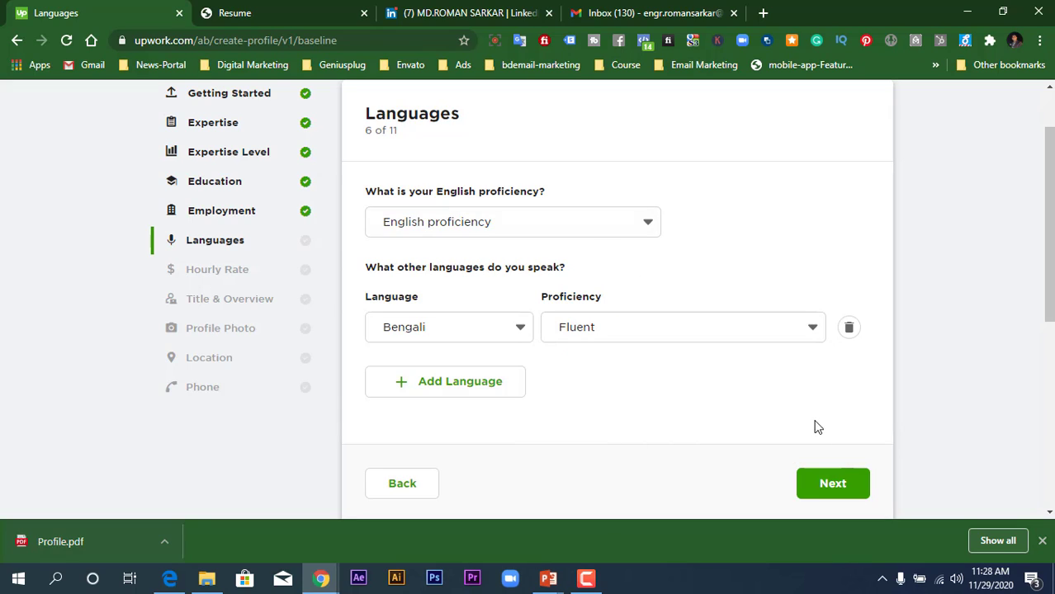
- Set English proficiency to Fluent and submit the Languages step
{"action": "left_click", "coordinate": [830, 483]}
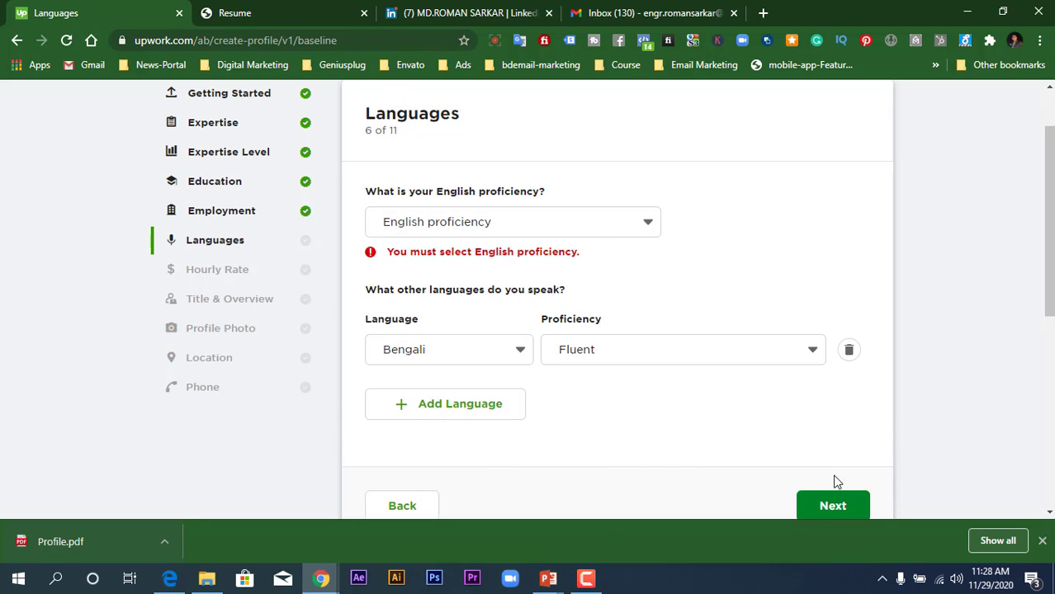
{"action": "left_click", "coordinate": [574, 221]}
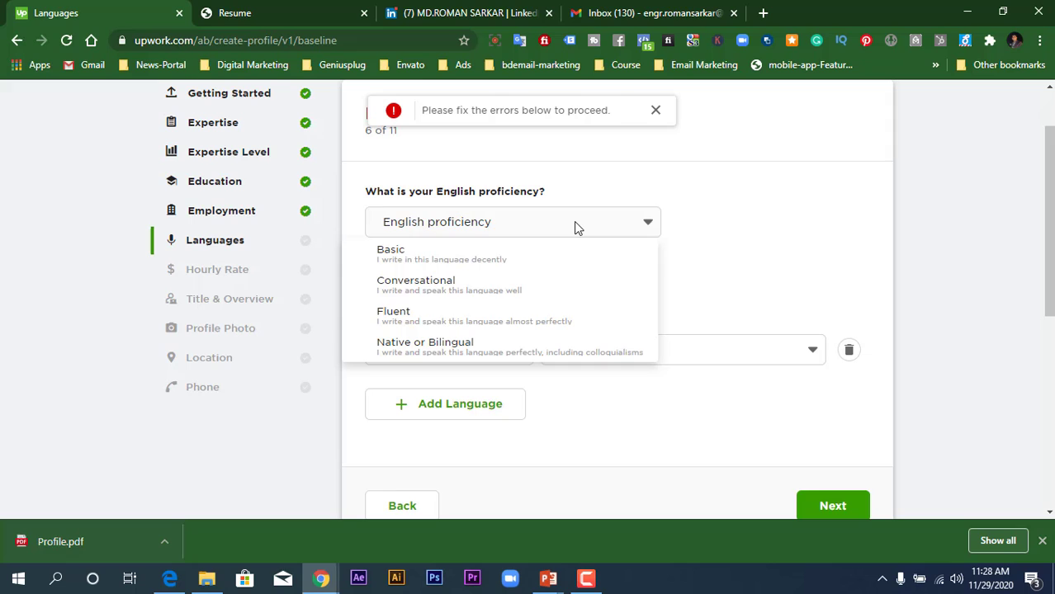
{"action": "left_click", "coordinate": [471, 322]}
{"action": "left_click", "coordinate": [841, 484]}
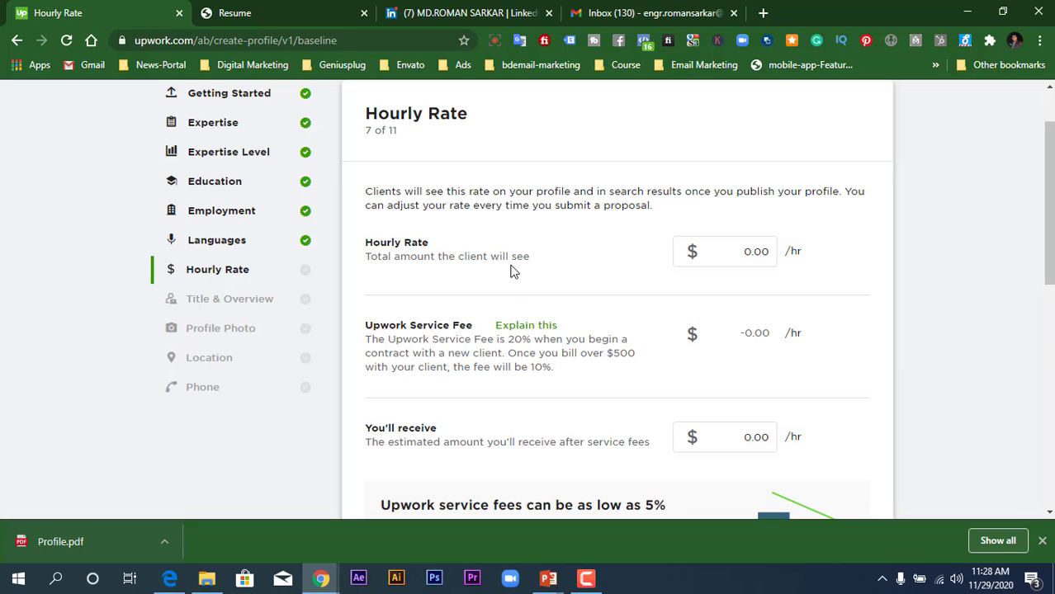
- Set the hourly rate to $15.00/hr, netting $12.00/hr after fees, and continue
{"action": "left_click", "coordinate": [724, 240]}
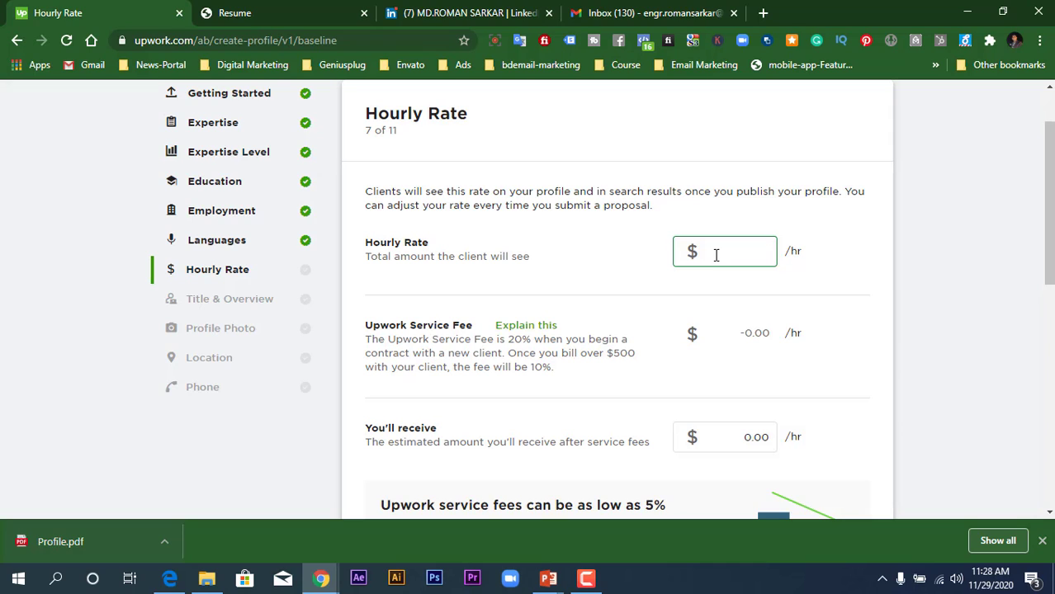
{"action": "type", "text": "15"}
{"action": "left_click", "coordinate": [753, 293]}
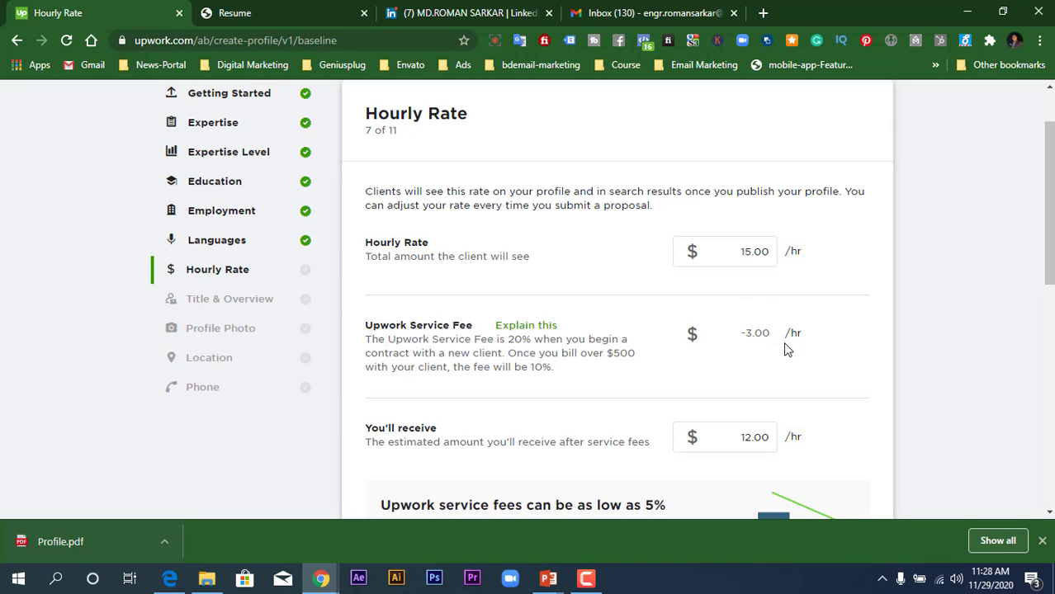
{"action": "scroll", "coordinate": [742, 342], "scroll_direction": "down", "scroll_amount": 4}
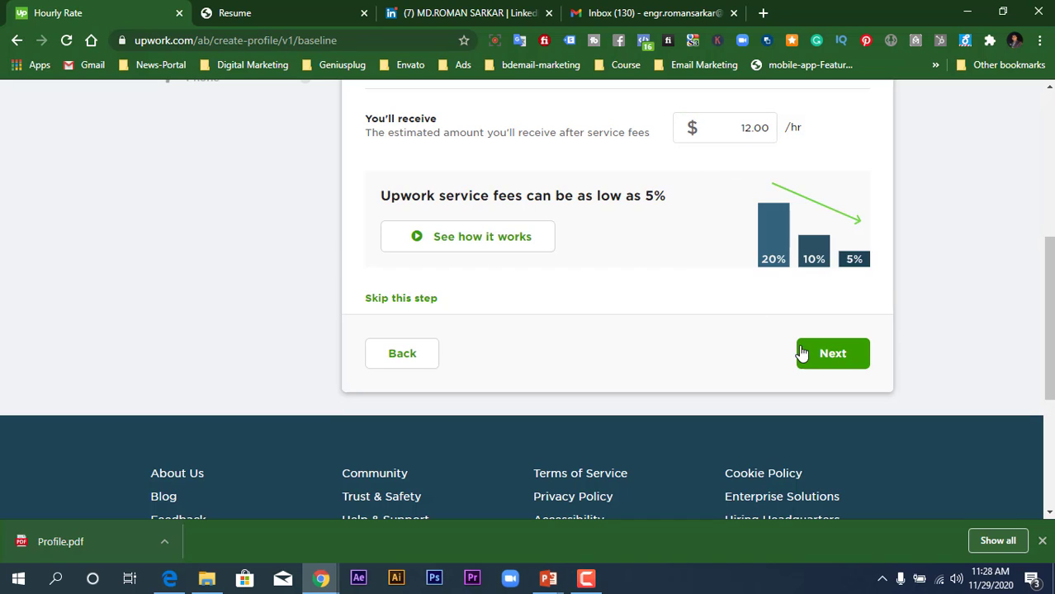
{"action": "left_click", "coordinate": [818, 355]}
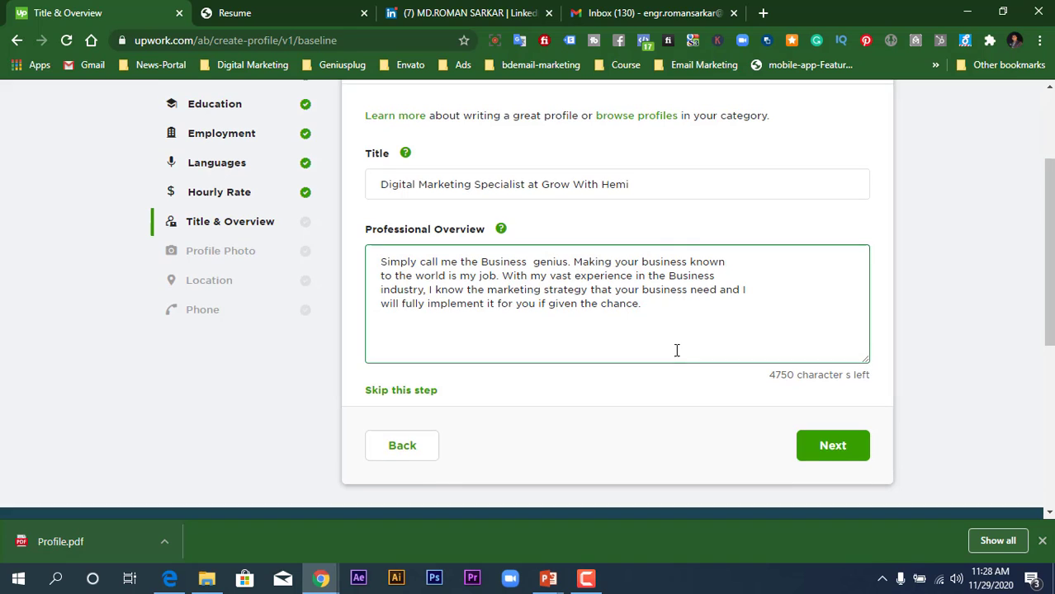
- Cut the company name from the title, leaving 'Digital Marketing Specialist', then continue
{"action": "scroll", "coordinate": [677, 350], "scroll_direction": "up", "scroll_amount": 2}
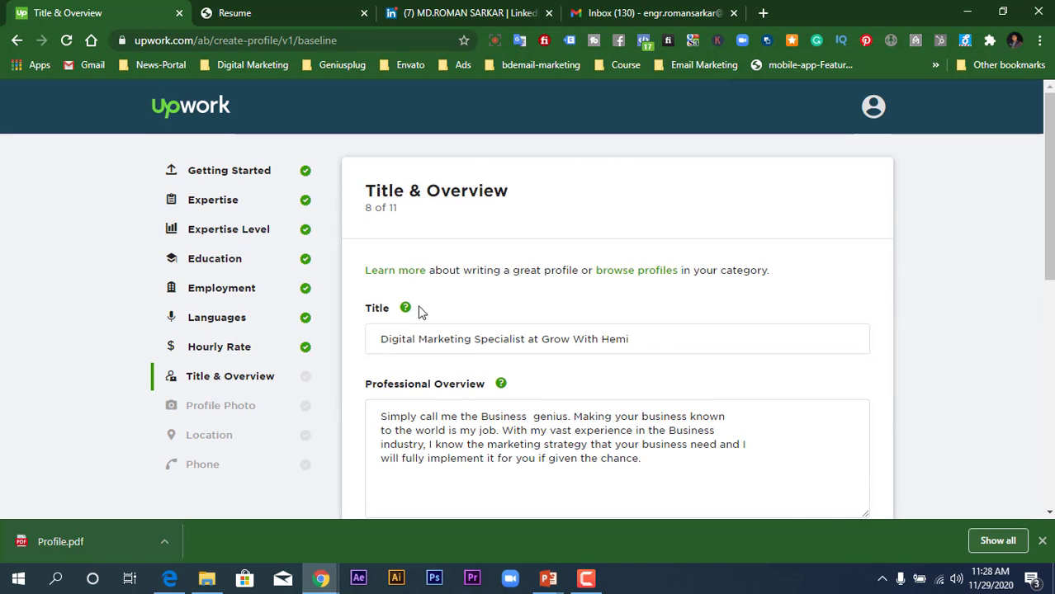
{"action": "scroll", "coordinate": [422, 310], "scroll_direction": "down", "scroll_amount": 2}
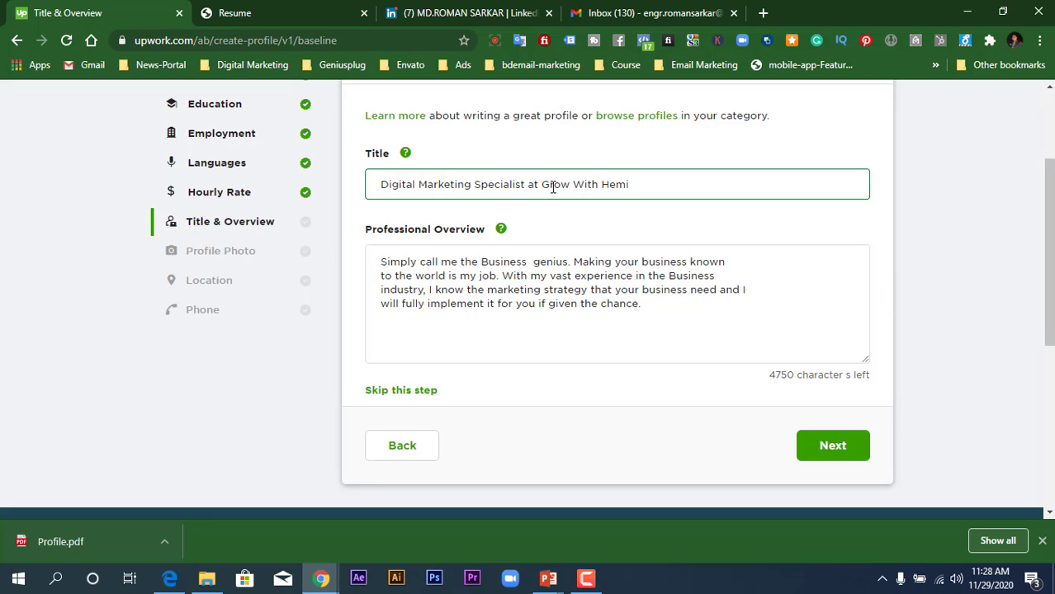
{"action": "left_click_drag", "start_coordinate": [555, 185], "coordinate": [631, 190]}
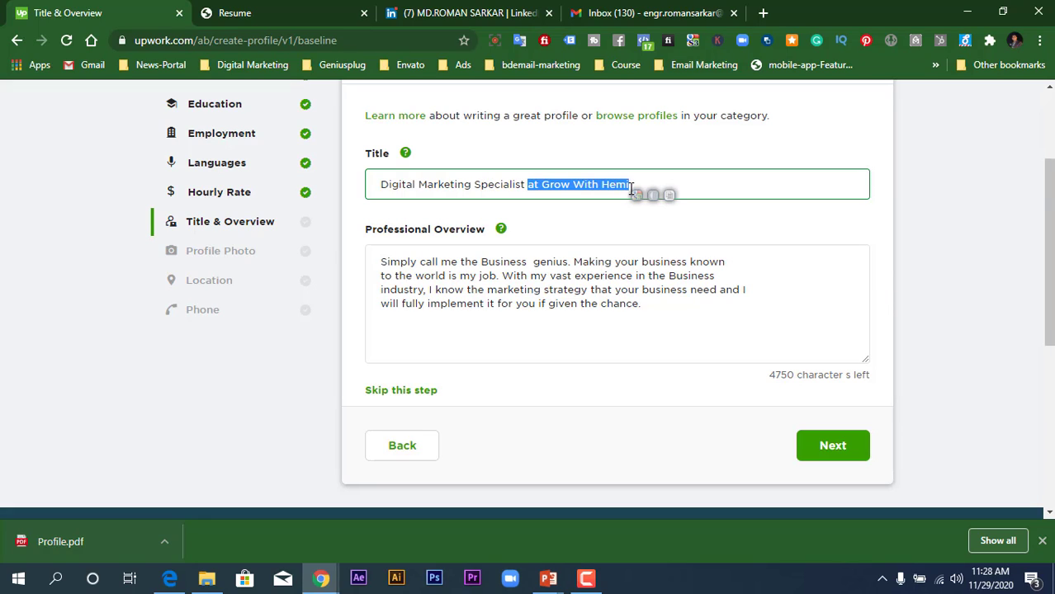
{"action": "key", "text": "BackSpace"}
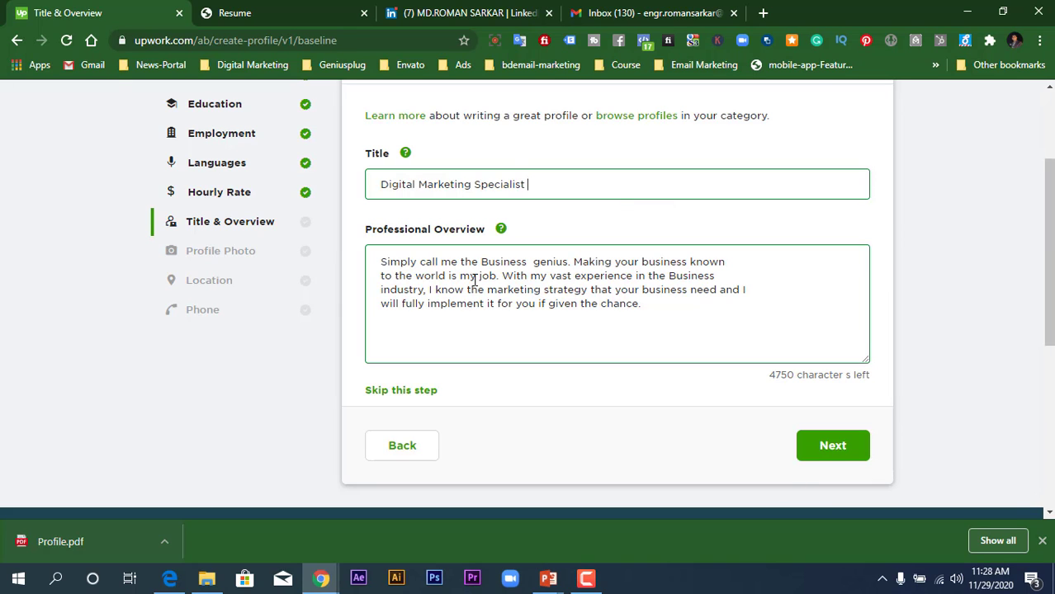
{"action": "left_click", "coordinate": [518, 8]}
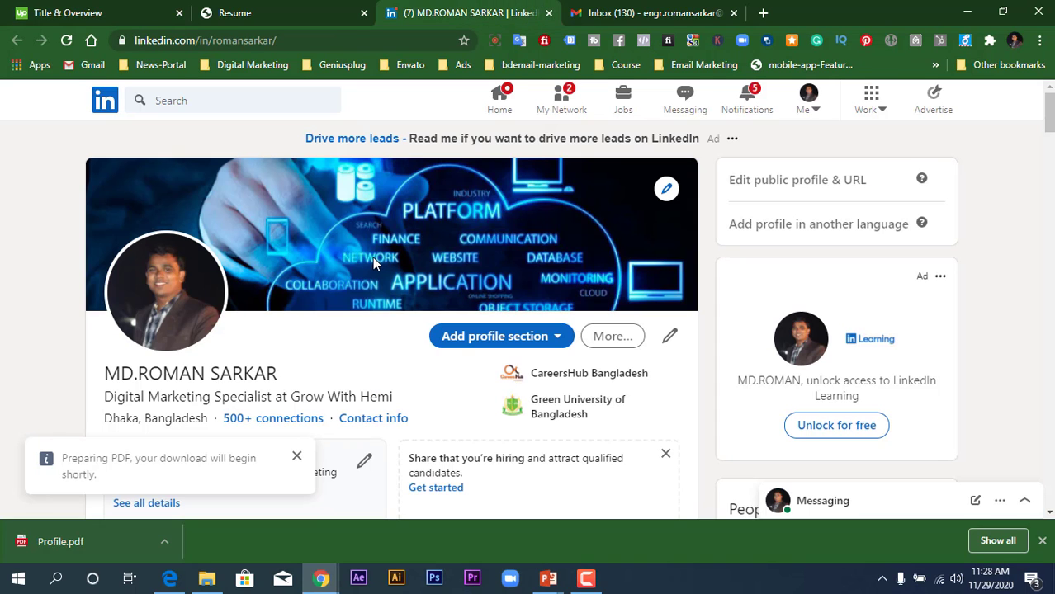
{"action": "left_click", "coordinate": [82, 12]}
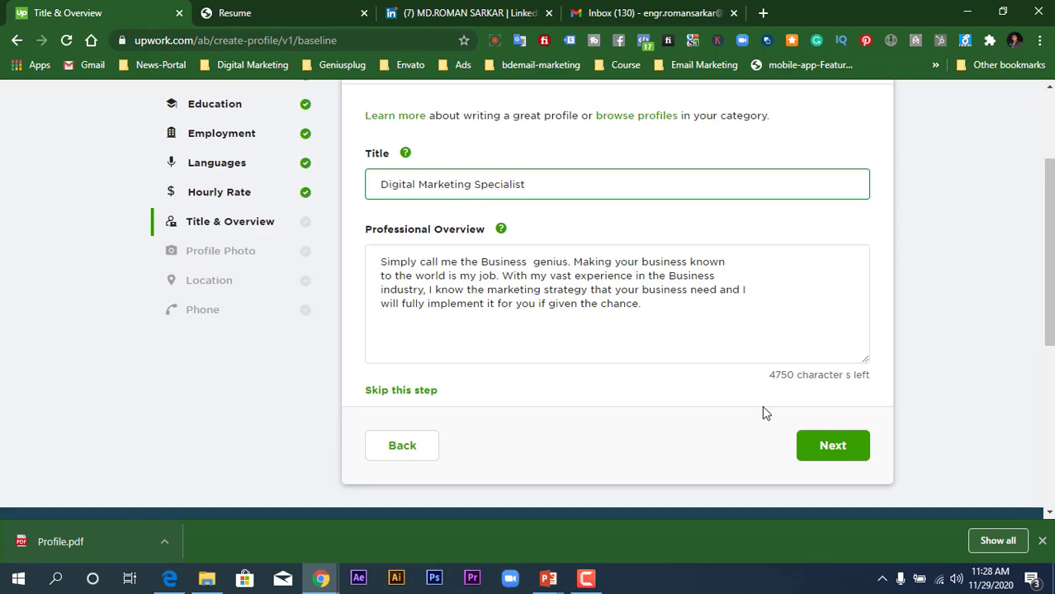
{"action": "left_click", "coordinate": [833, 446]}
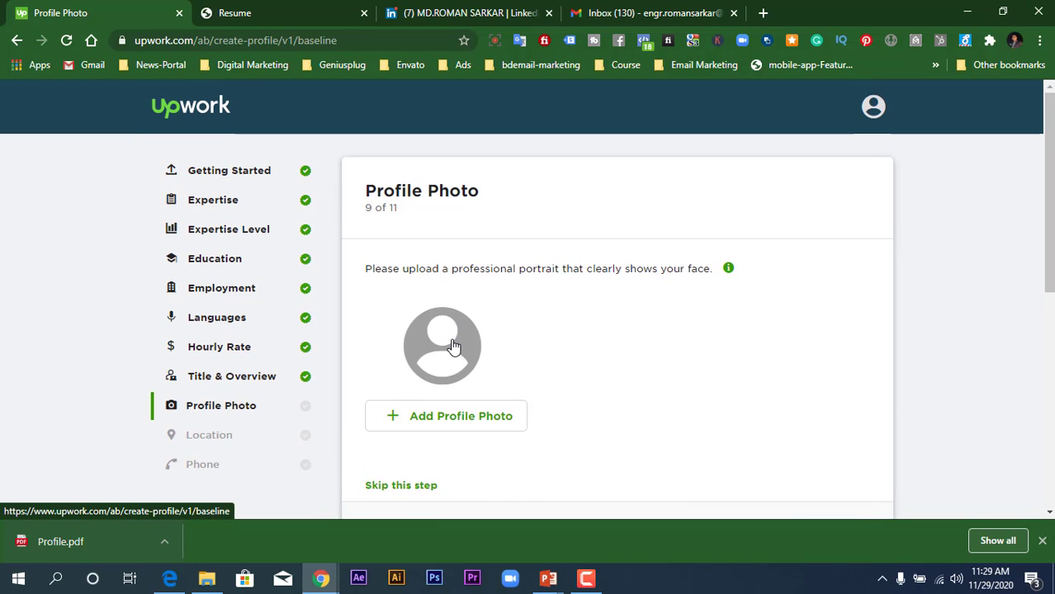
- Upload the Banner1 image as the profile photo and save the crop
{"action": "left_click", "coordinate": [450, 417]}
{"action": "scroll", "coordinate": [417, 388], "scroll_direction": "down", "scroll_amount": 1}
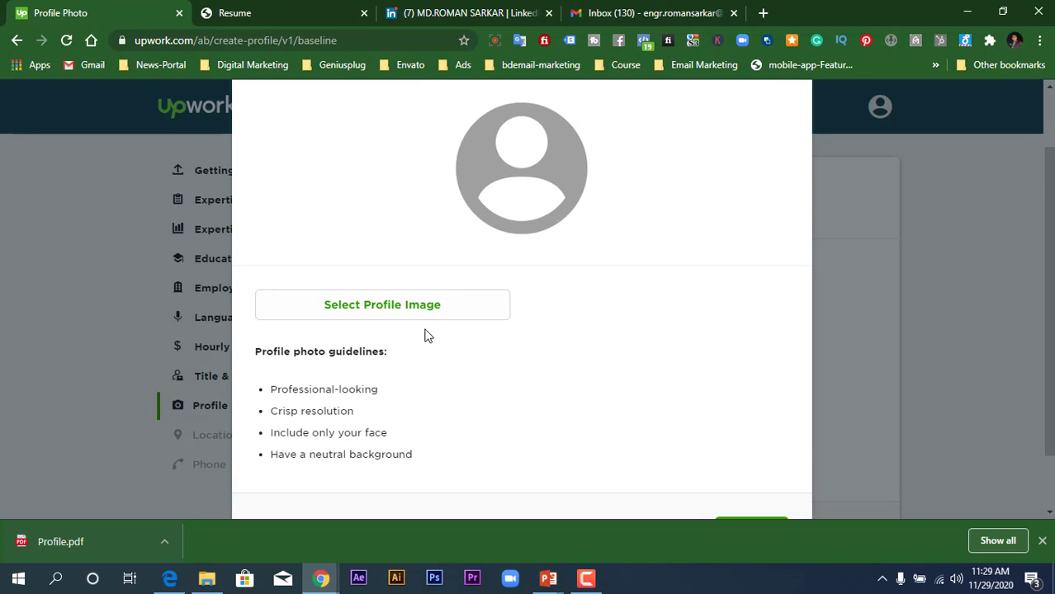
{"action": "scroll", "coordinate": [419, 324], "scroll_direction": "up", "scroll_amount": 1}
{"action": "left_click", "coordinate": [420, 379]}
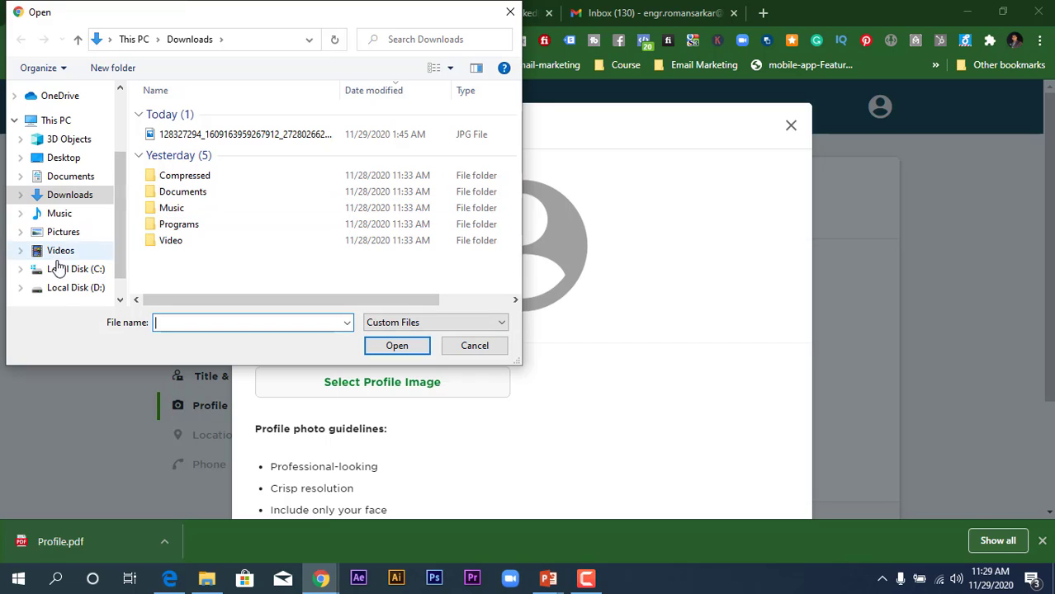
{"action": "left_click", "coordinate": [59, 287]}
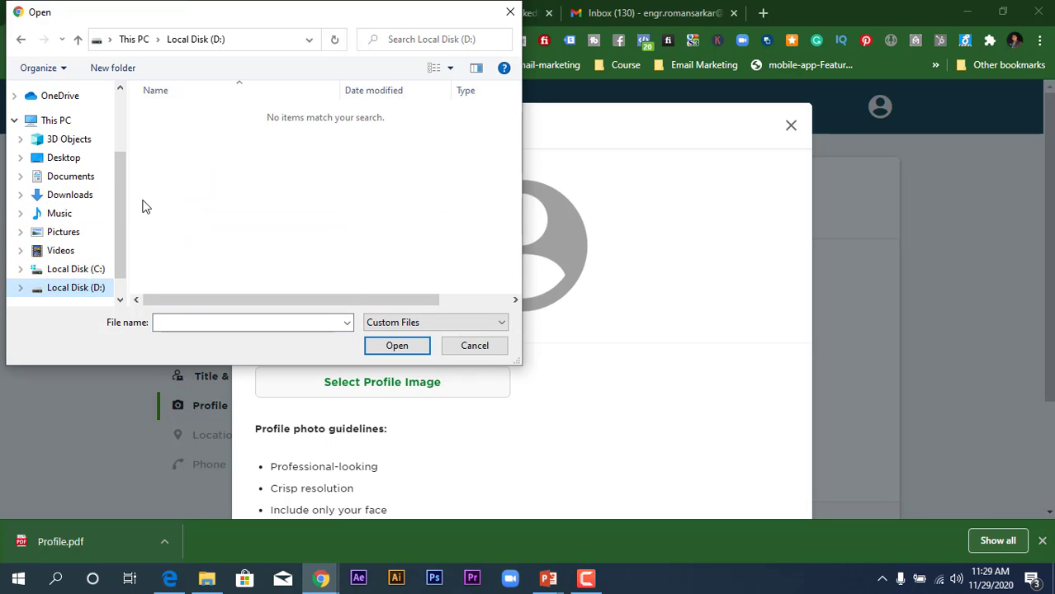
{"action": "left_click", "coordinate": [477, 346]}
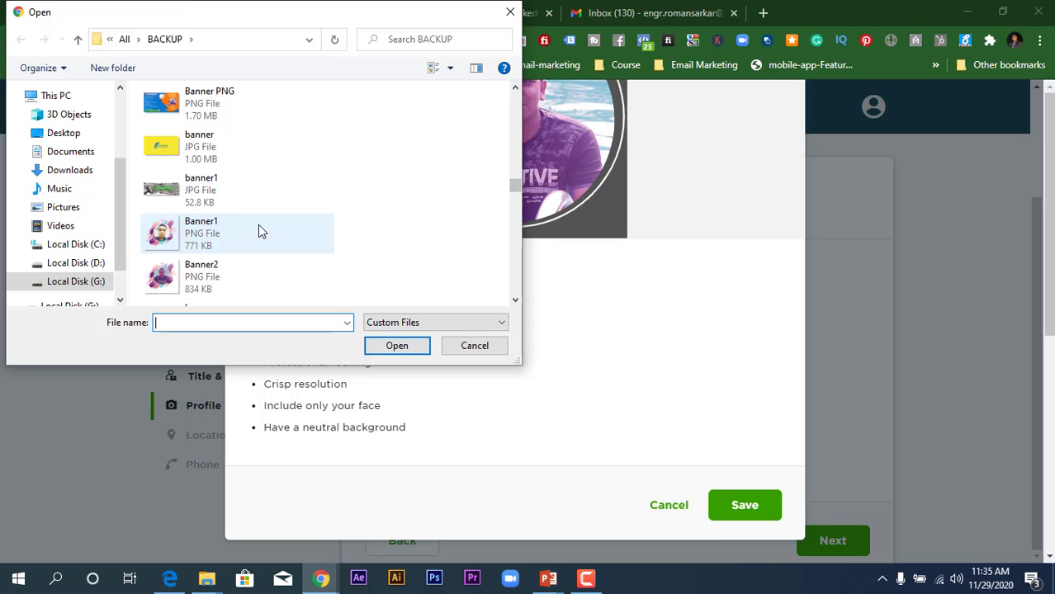
{"action": "double_click", "coordinate": [259, 229]}
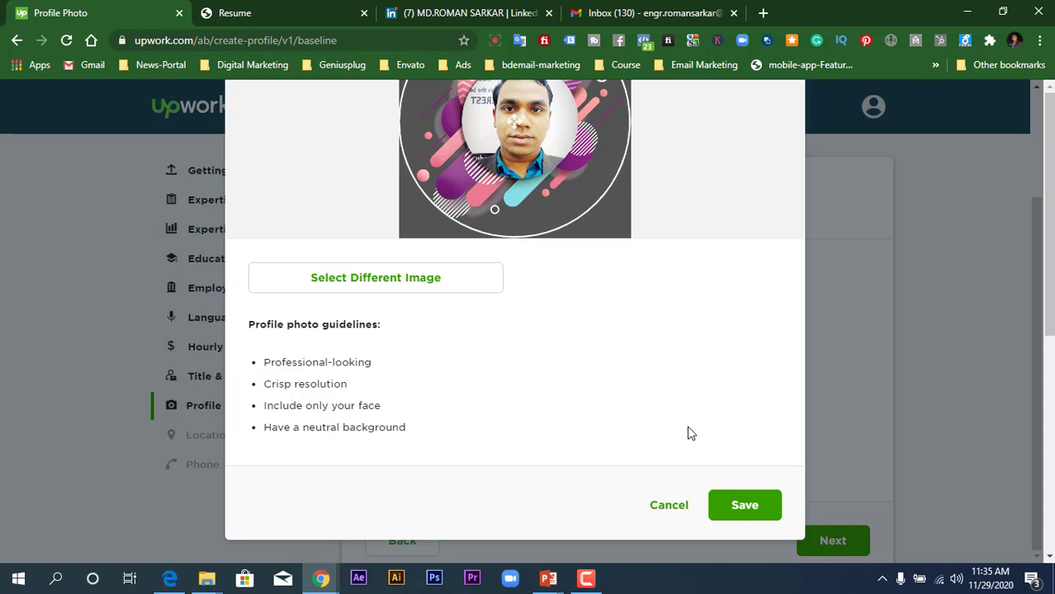
{"action": "left_click", "coordinate": [737, 509]}
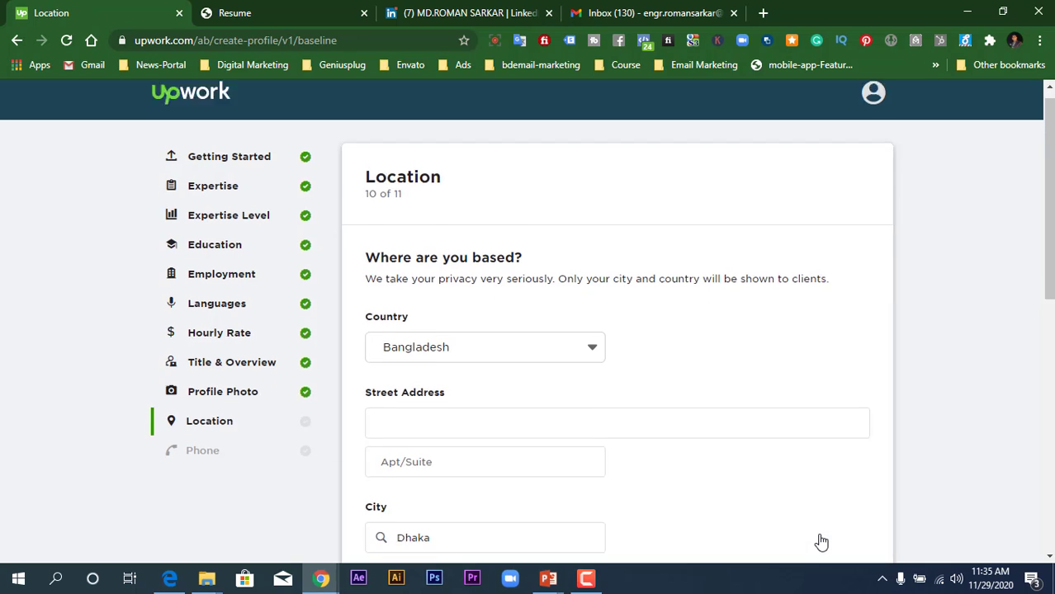
- Enter the street address and ZIP/postal code on the Location step, then continue
{"action": "scroll", "coordinate": [821, 541], "scroll_direction": "down", "scroll_amount": 1}
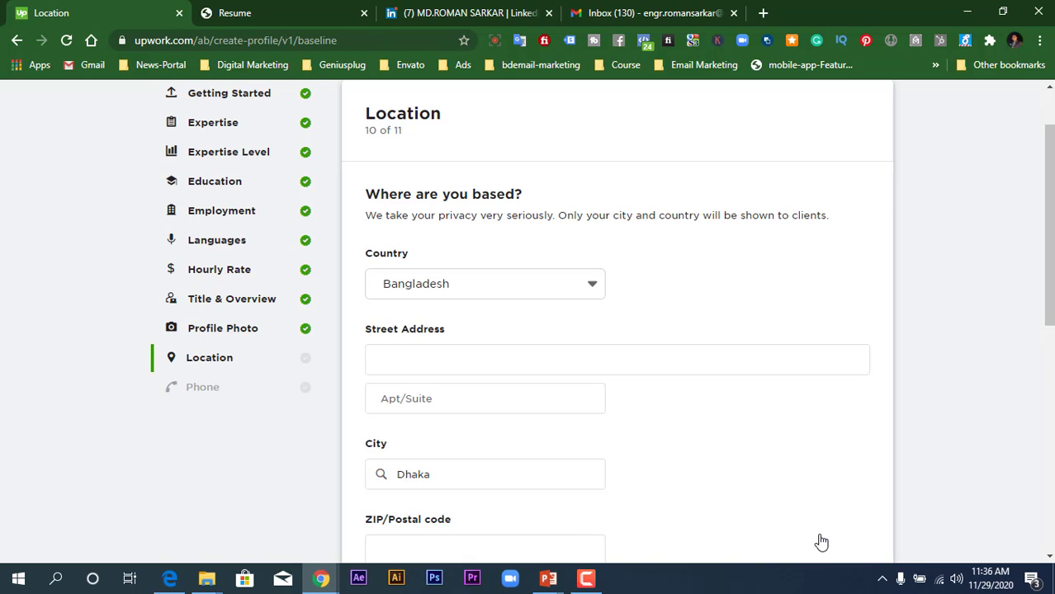
{"action": "left_click", "coordinate": [645, 368]}
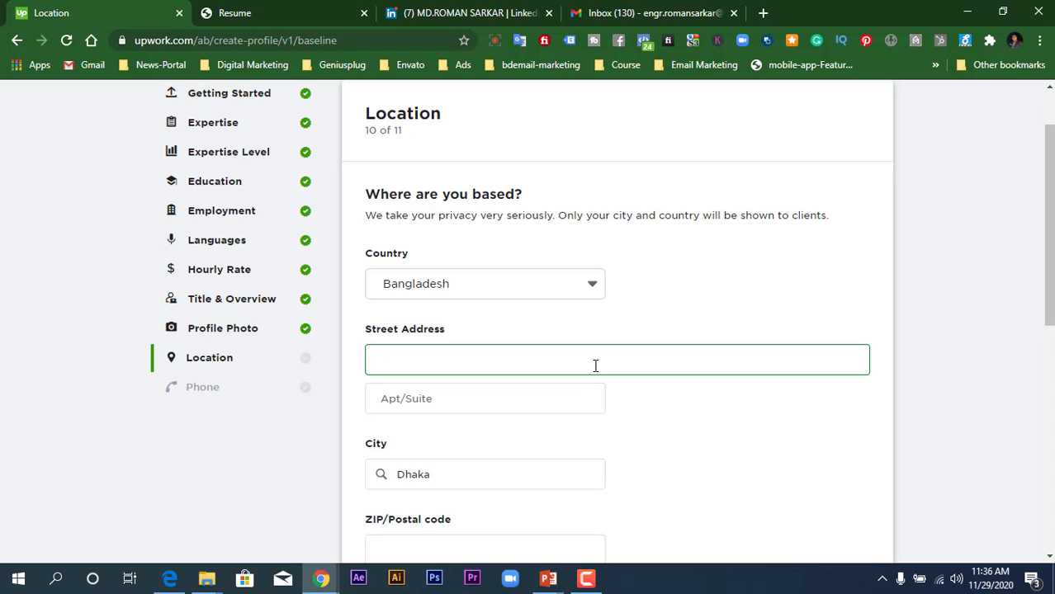
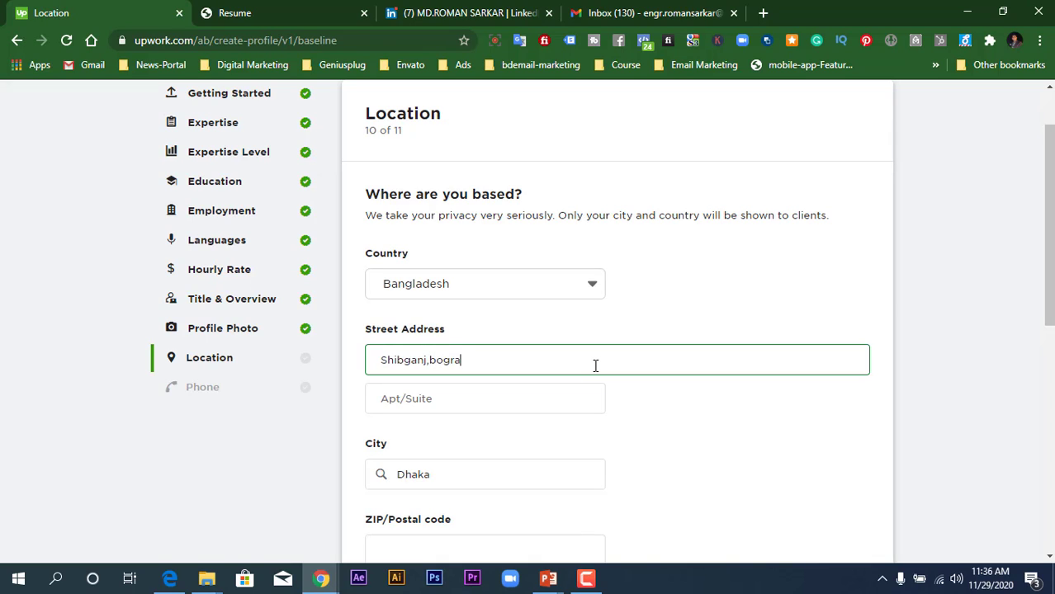
{"action": "left_click", "coordinate": [526, 397]}
{"action": "left_click", "coordinate": [525, 397]}
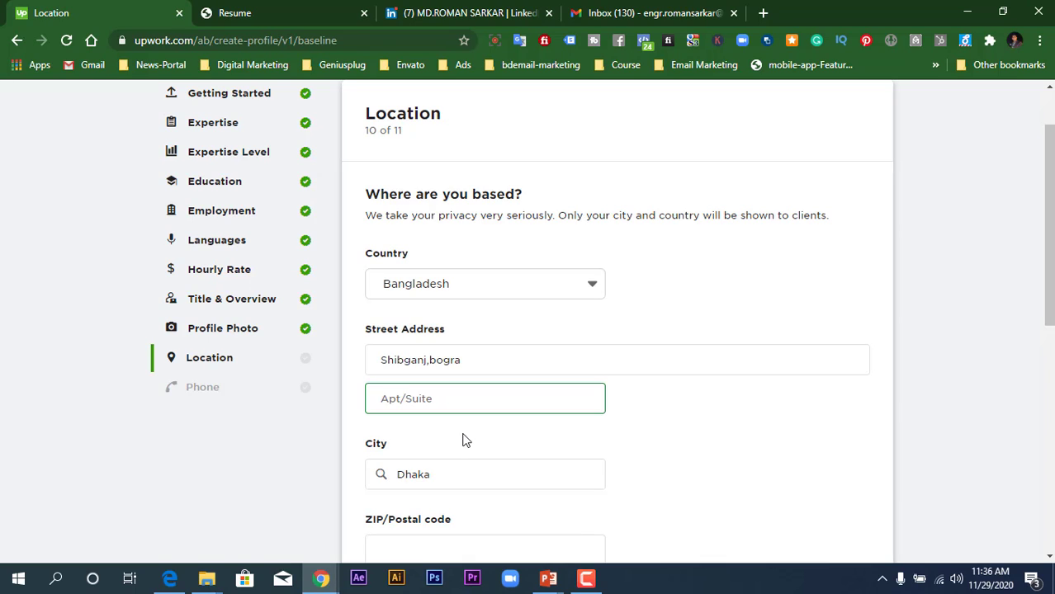
{"action": "left_click", "coordinate": [403, 543]}
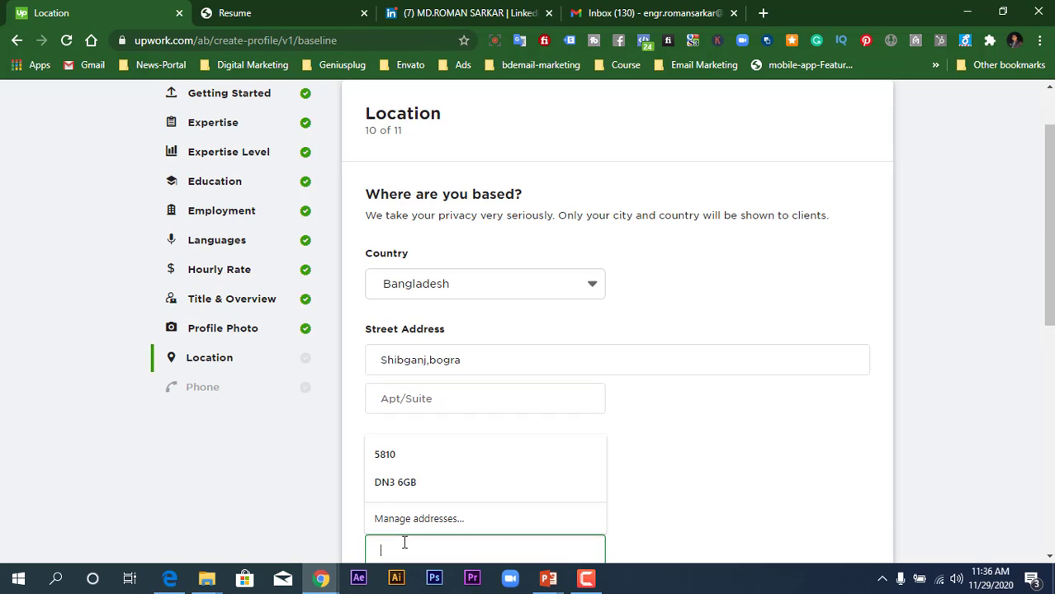
{"action": "type", "text": "5810"}
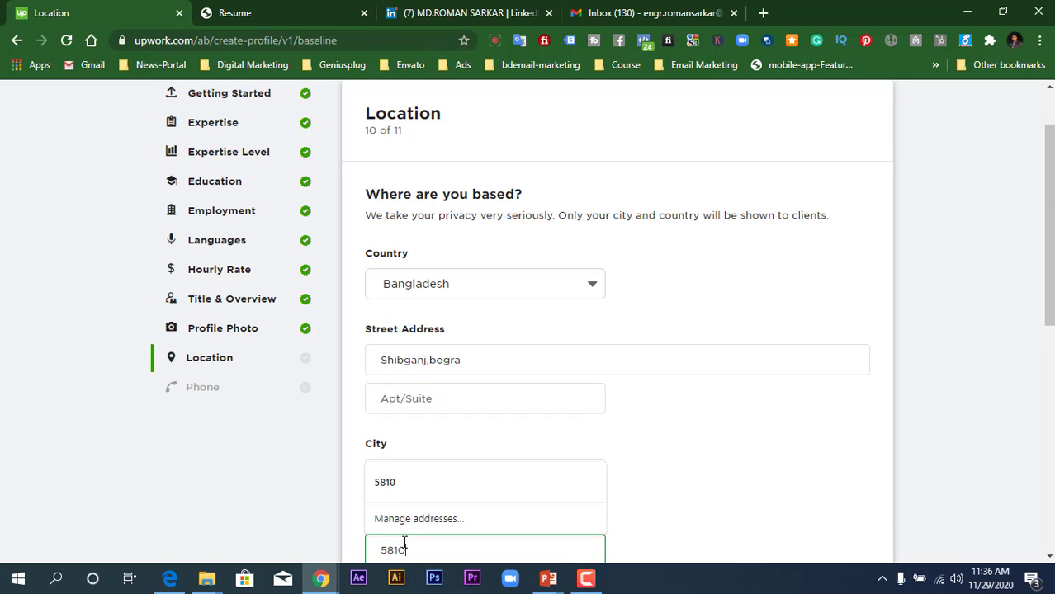
{"action": "scroll", "coordinate": [829, 464], "scroll_direction": "down", "scroll_amount": 2}
{"action": "left_click", "coordinate": [829, 464]}
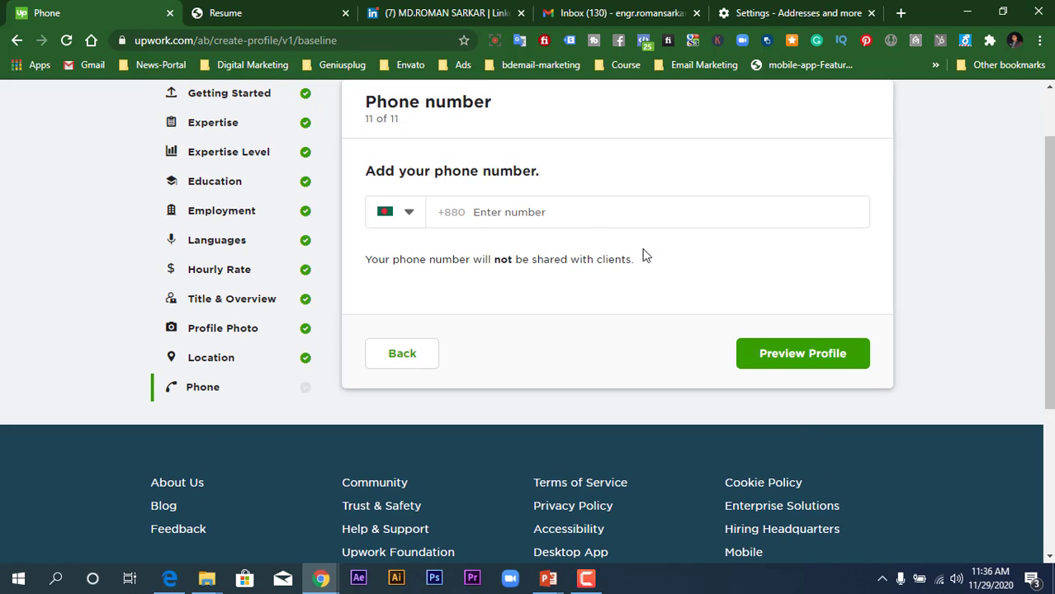
- Enter the phone number and open Preview Profile
{"action": "left_click", "coordinate": [576, 221]}
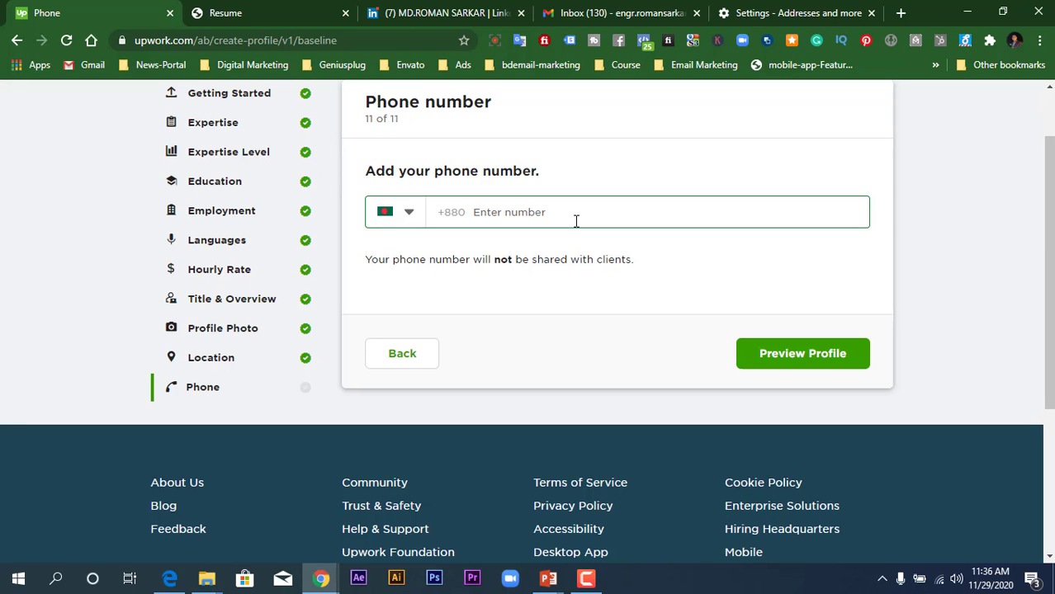
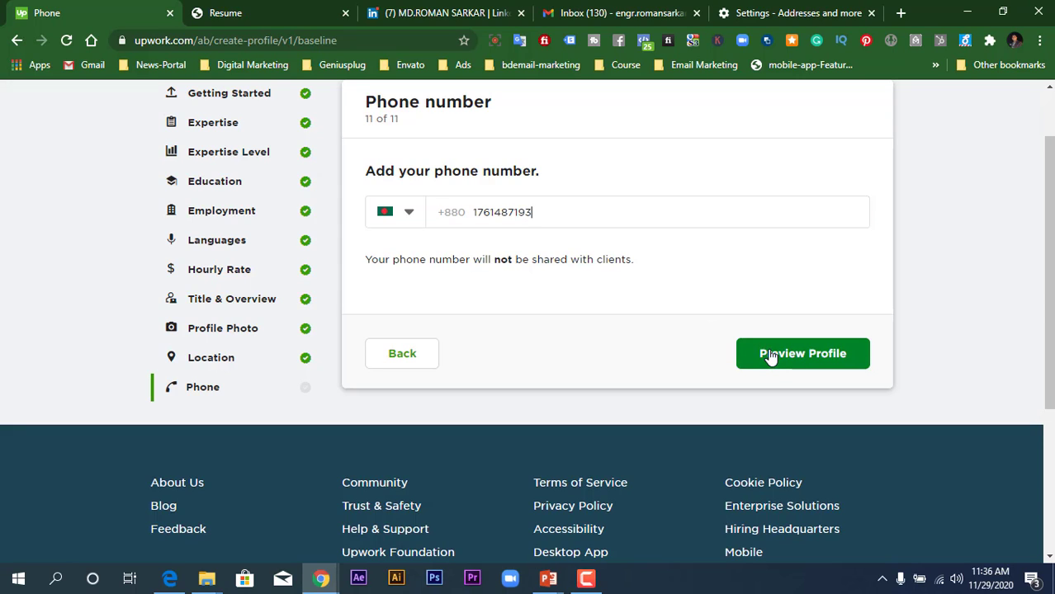
{"action": "left_click", "coordinate": [770, 355]}
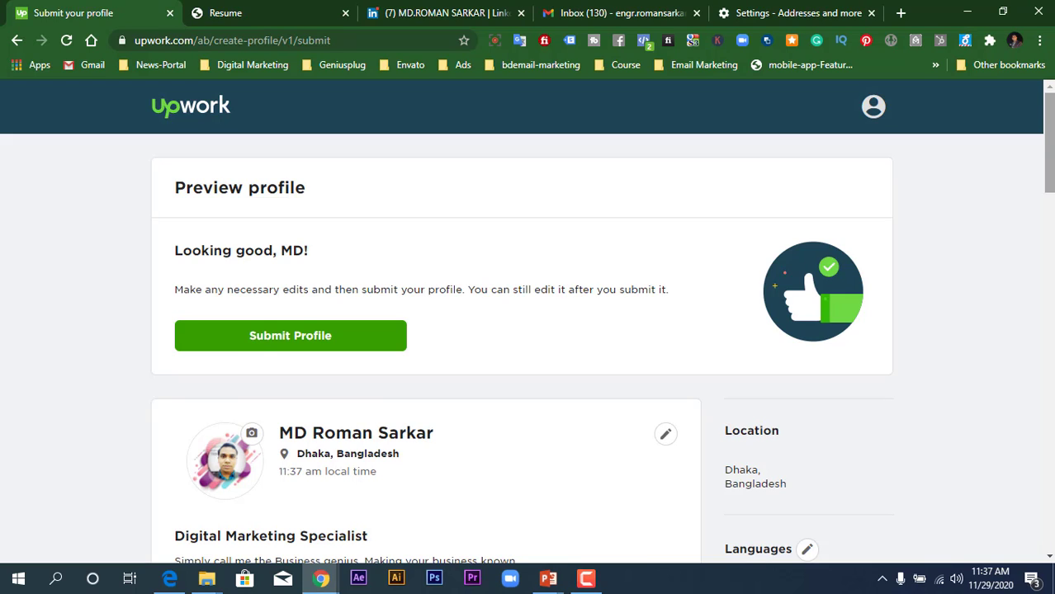
- Look over the profile preview, then Submit Profile for review
{"action": "scroll", "coordinate": [555, 295], "scroll_direction": "down", "scroll_amount": 3}
{"action": "scroll", "coordinate": [528, 322], "scroll_direction": "down", "scroll_amount": 2}
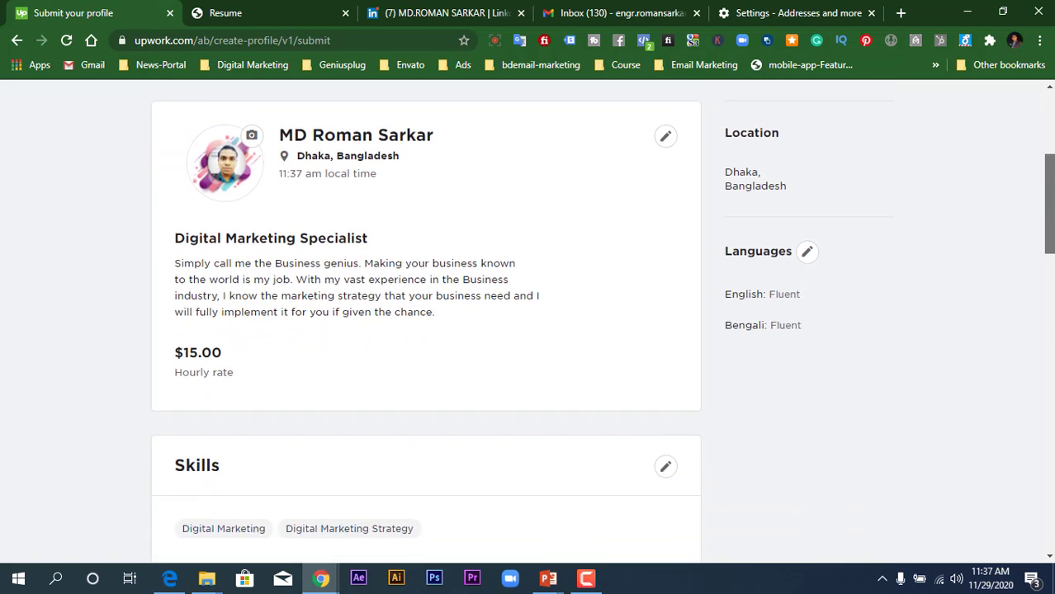
{"action": "scroll", "coordinate": [528, 322], "scroll_direction": "down", "scroll_amount": 5}
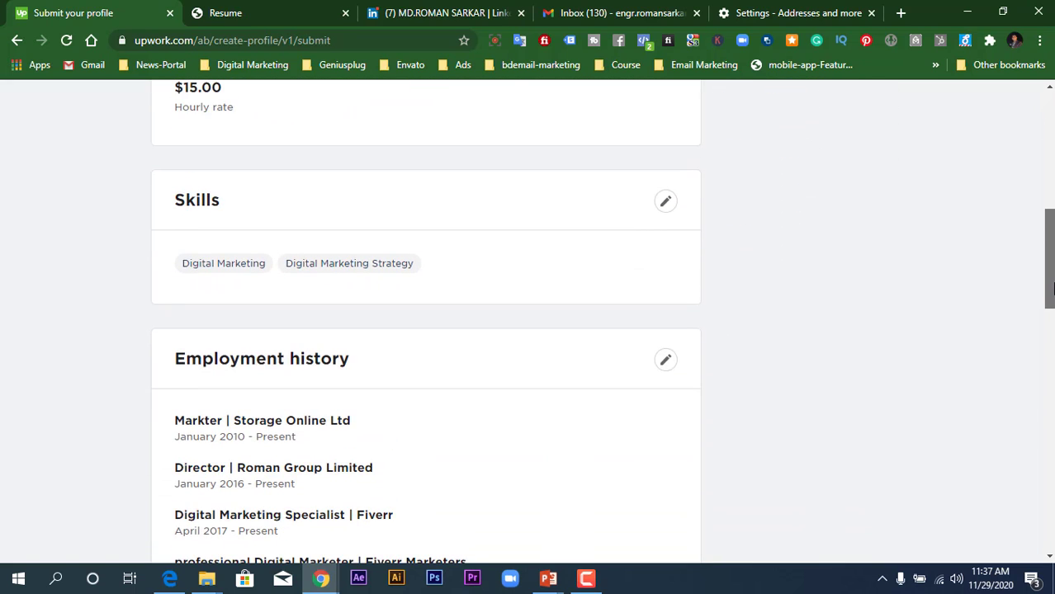
{"action": "scroll", "coordinate": [528, 322], "scroll_direction": "down", "scroll_amount": 8}
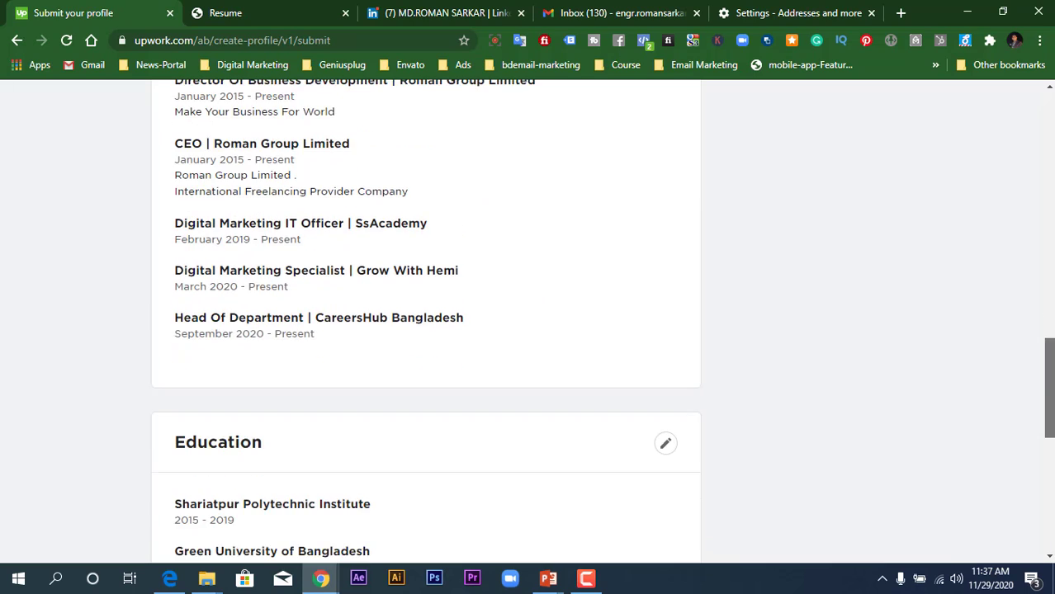
{"action": "scroll", "coordinate": [528, 322], "scroll_direction": "up", "scroll_amount": 15}
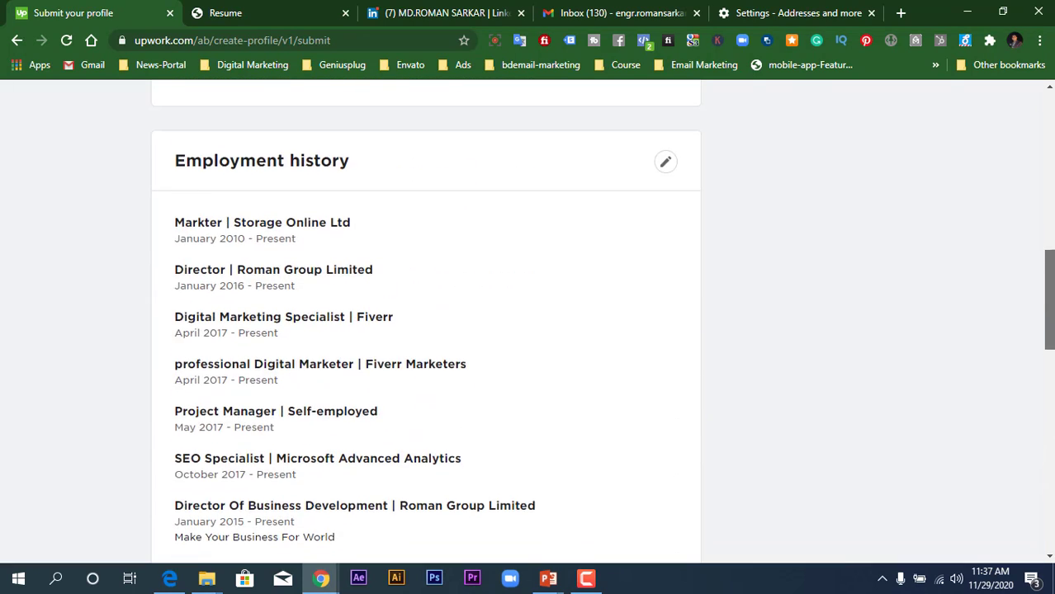
{"action": "scroll", "coordinate": [360, 213], "scroll_direction": "up", "scroll_amount": 2}
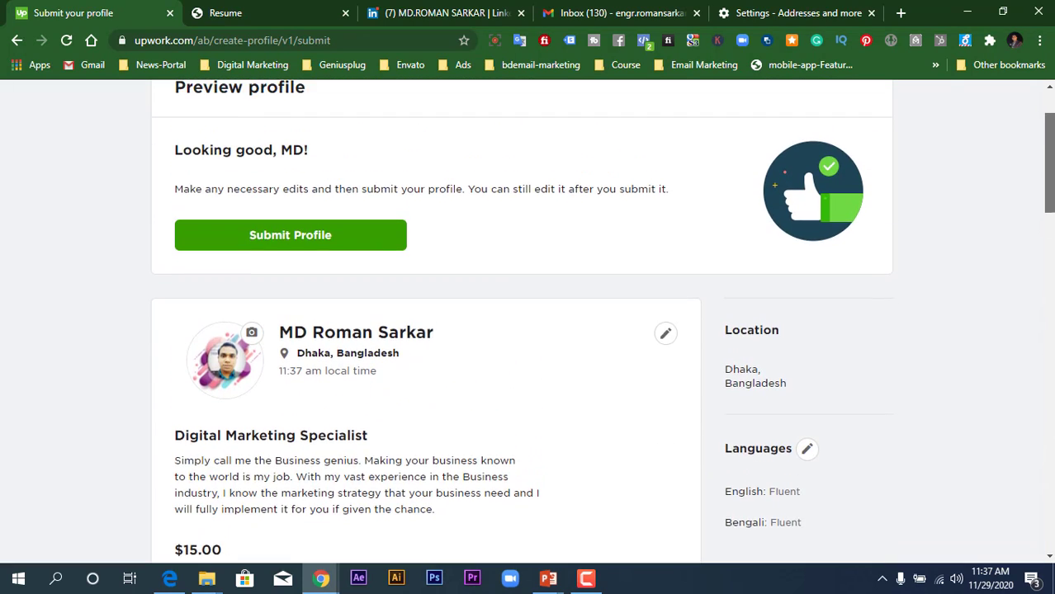
{"action": "left_click", "coordinate": [343, 263]}
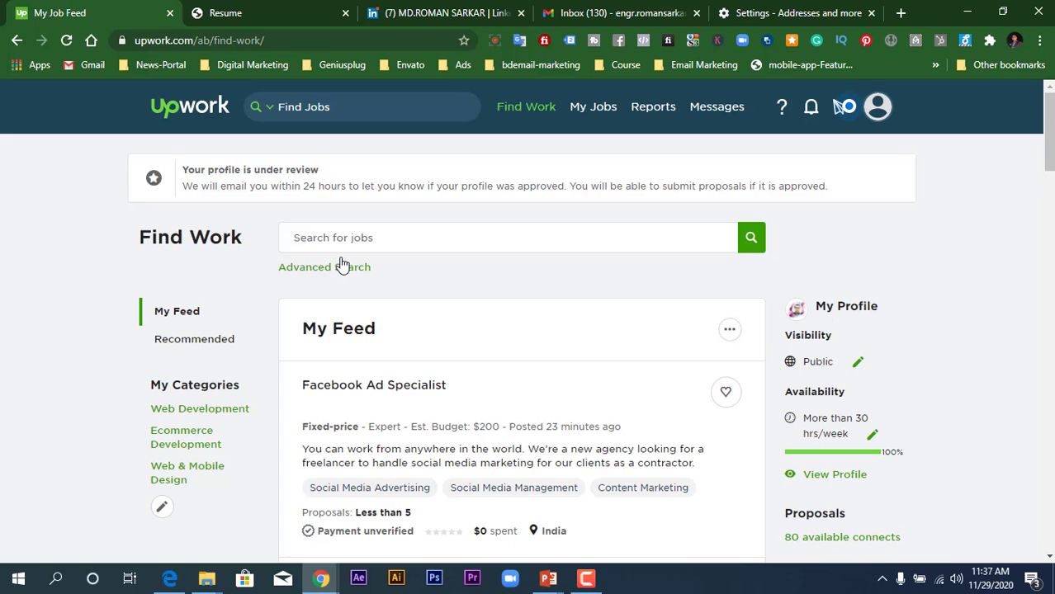
- Use View Profile in the job feed's My Profile panel to open your profile
{"action": "left_click_drag", "start_coordinate": [879, 453], "coordinate": [909, 453]}
{"action": "left_click", "coordinate": [911, 458]}
{"action": "left_click", "coordinate": [898, 474]}
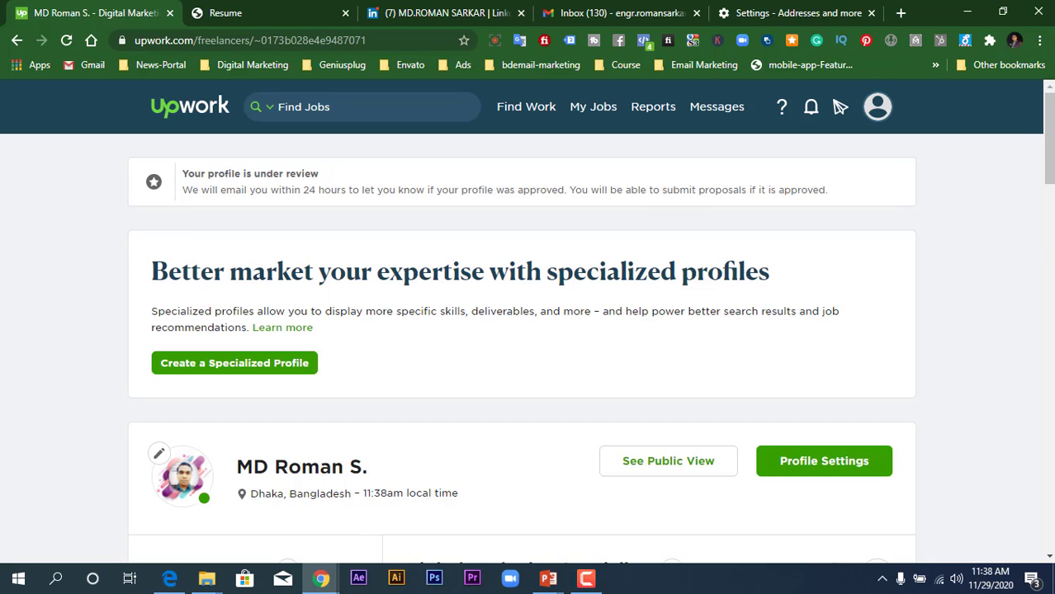
- Switch to See Public View and scroll through the client-facing profile
{"action": "left_click_drag", "start_coordinate": [1051, 168], "coordinate": [1050, 190]}
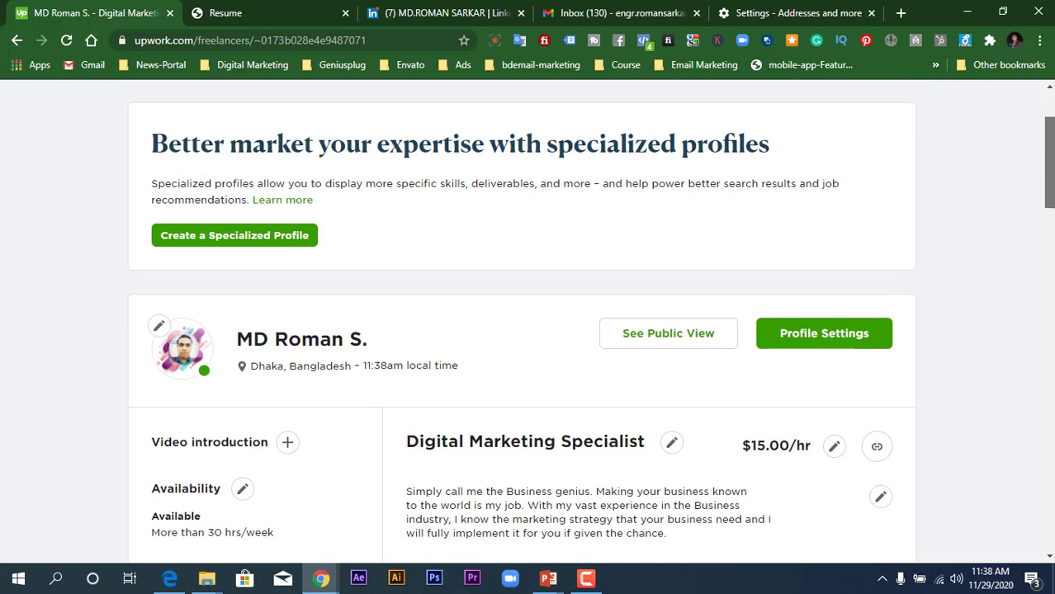
{"action": "left_click", "coordinate": [715, 342]}
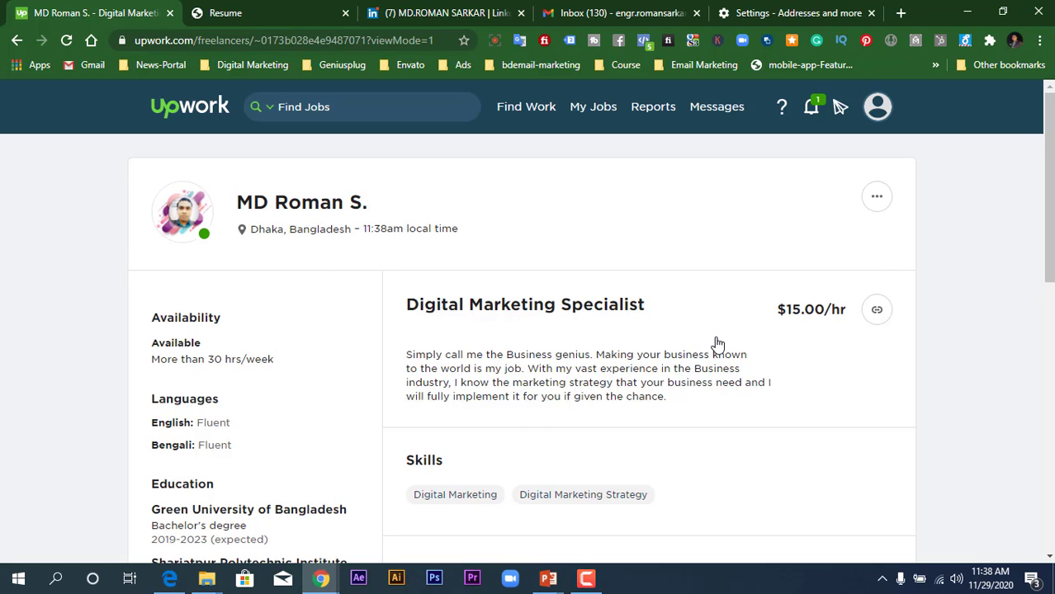
{"action": "scroll", "coordinate": [716, 344], "scroll_direction": "down", "scroll_amount": 4}
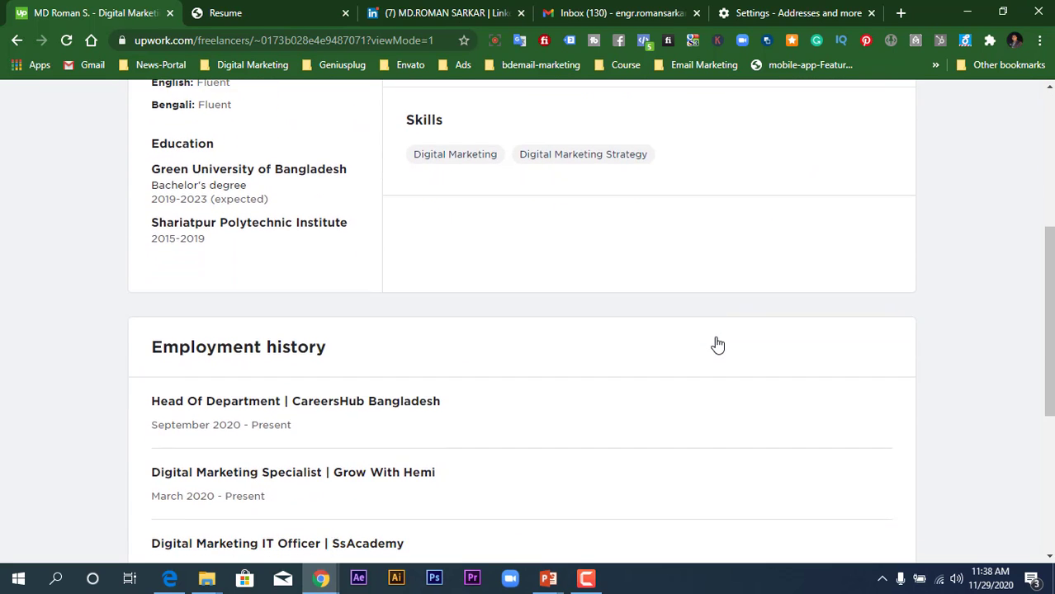
{"action": "scroll", "coordinate": [717, 344], "scroll_direction": "down", "scroll_amount": 2}
{"action": "scroll", "coordinate": [716, 343], "scroll_direction": "up", "scroll_amount": 3}
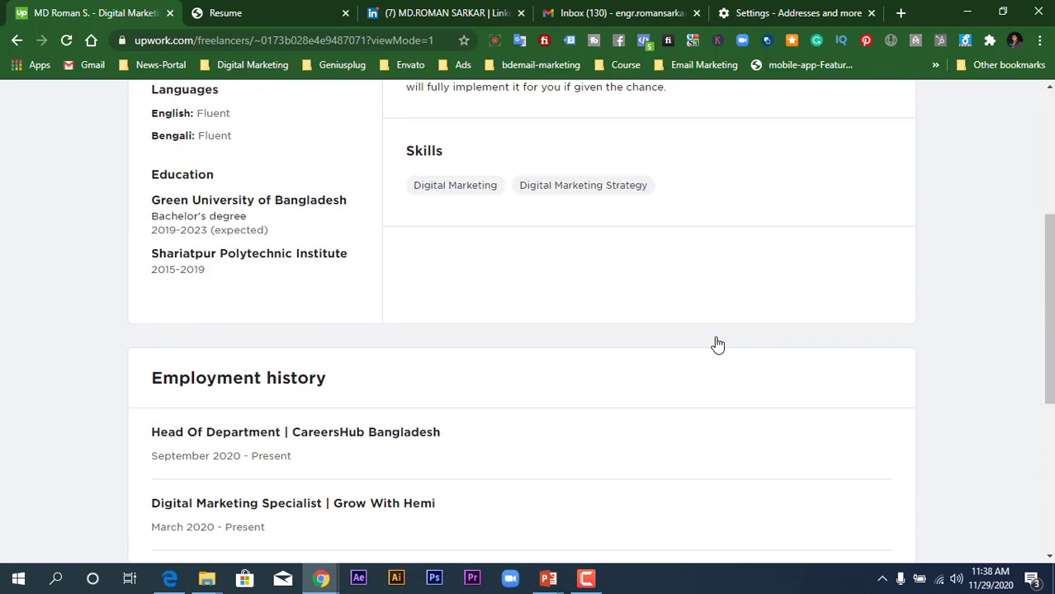
{"action": "scroll", "coordinate": [716, 343], "scroll_direction": "up", "scroll_amount": 4}
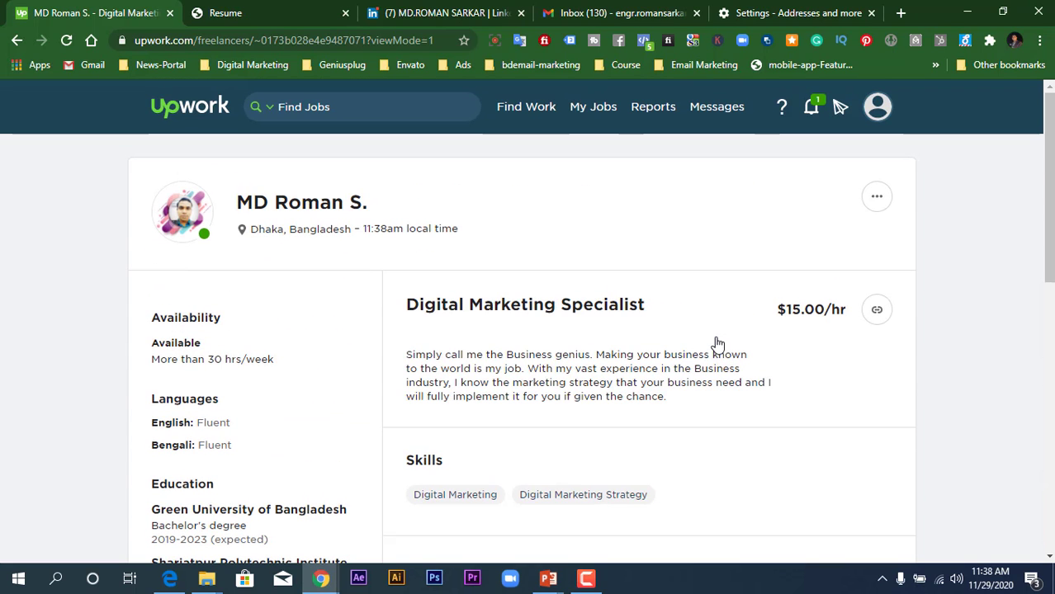